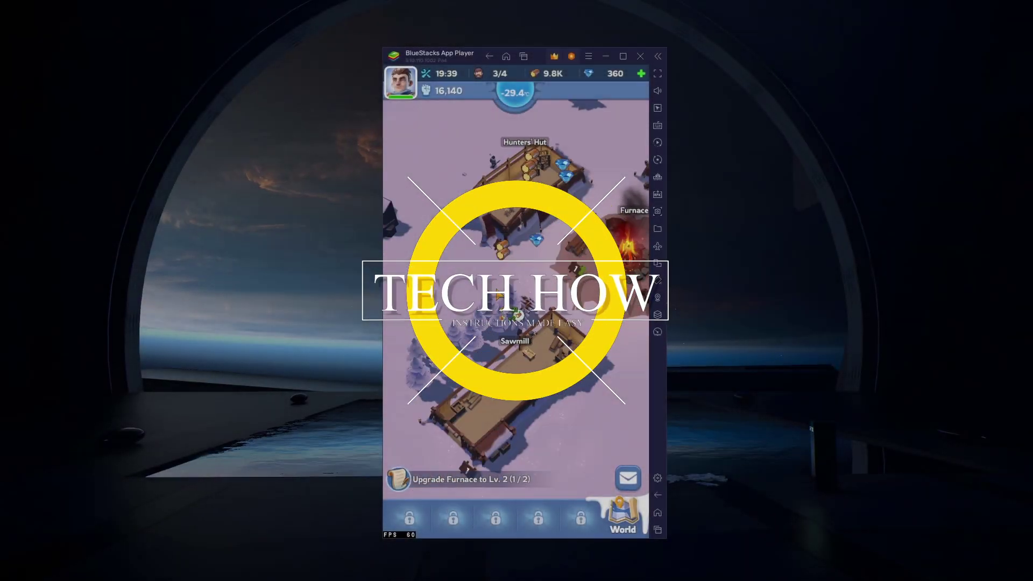
- Upgrade the Workbench in the Sawmill to level 2 and return to the settlement view
{"action": "left_click", "coordinate": [513, 371]}
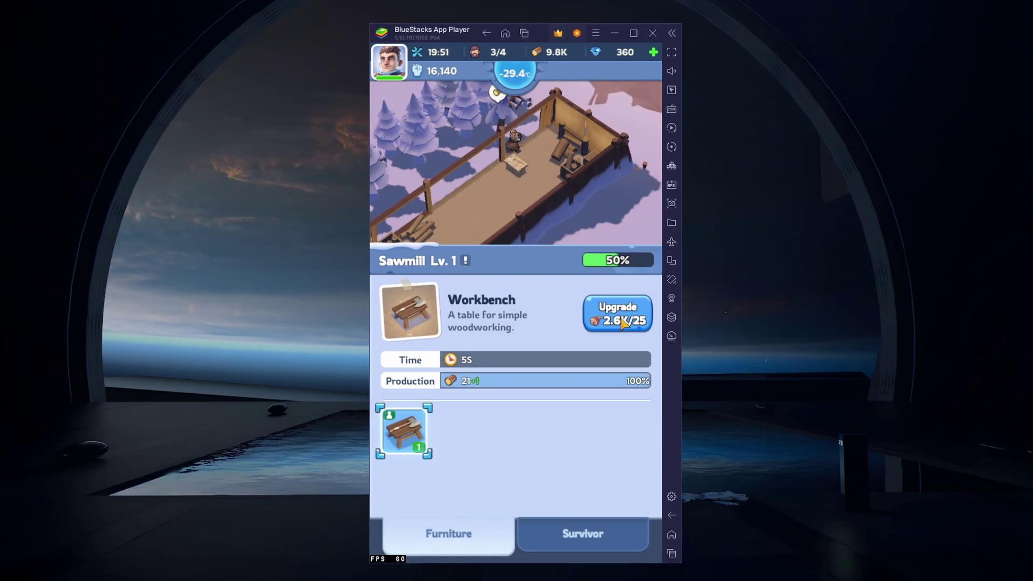
{"action": "left_click", "coordinate": [623, 323]}
{"action": "left_click", "coordinate": [623, 323]}
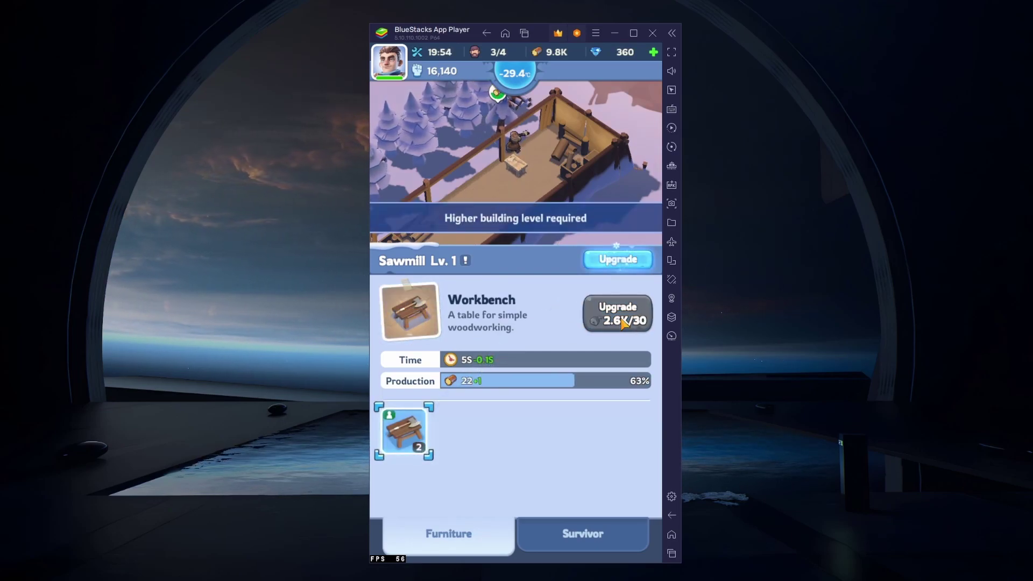
{"action": "left_click", "coordinate": [618, 203]}
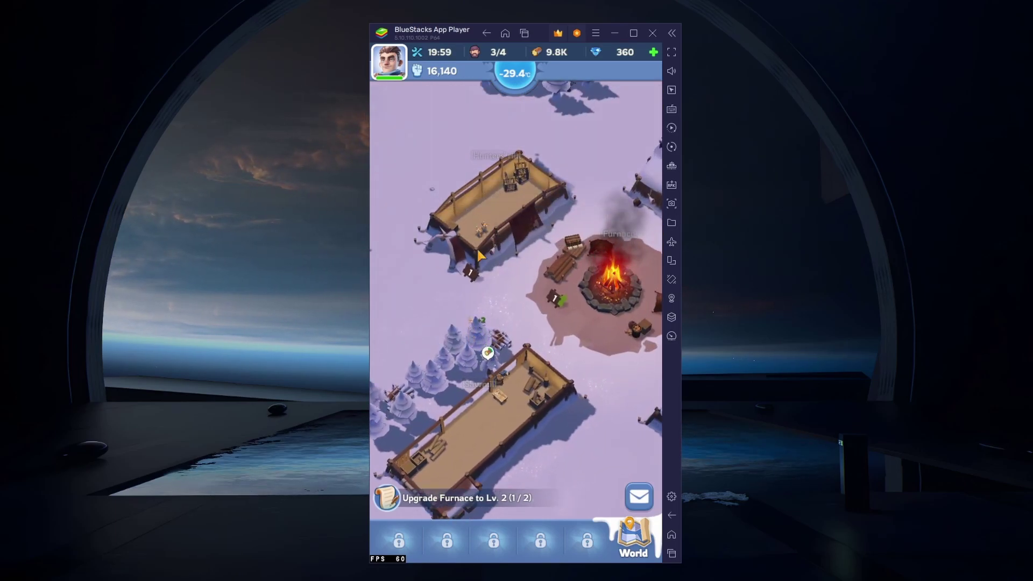
- View the chief profile and its inner city troops preview, and return to the BlueStacks home screen
{"action": "left_click", "coordinate": [397, 74]}
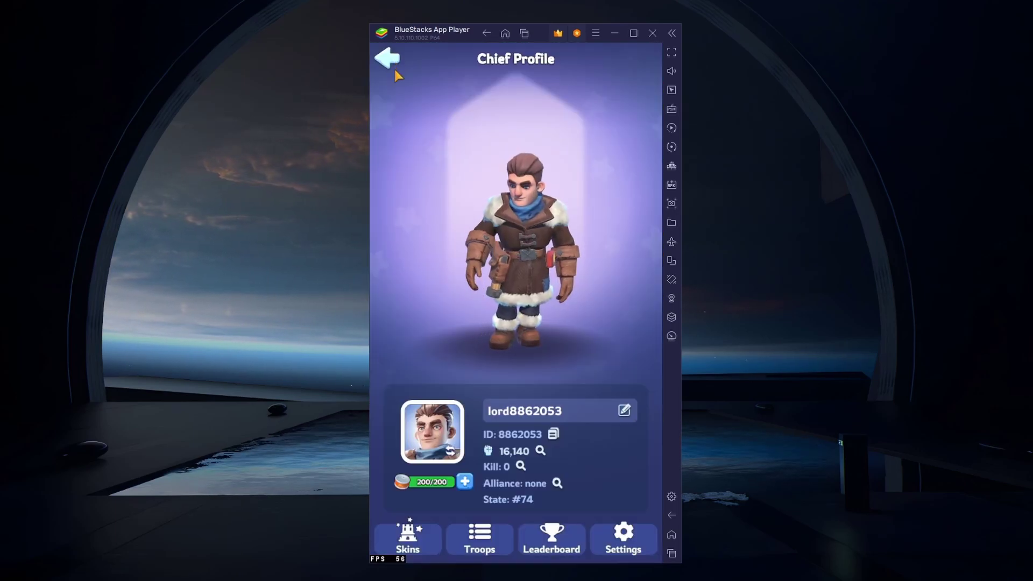
{"action": "left_click", "coordinate": [478, 542]}
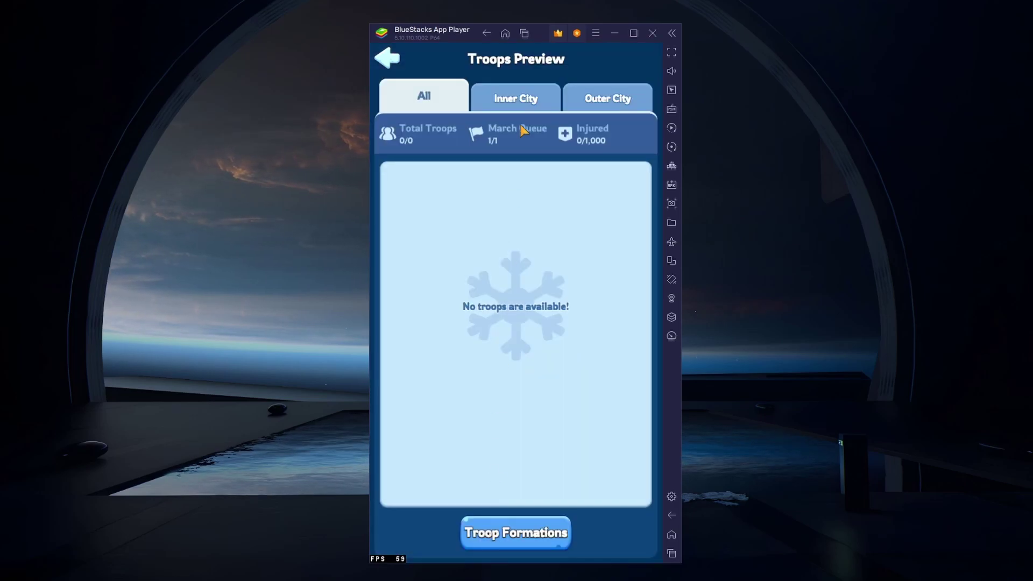
{"action": "left_click", "coordinate": [520, 105]}
{"action": "left_click", "coordinate": [392, 59]}
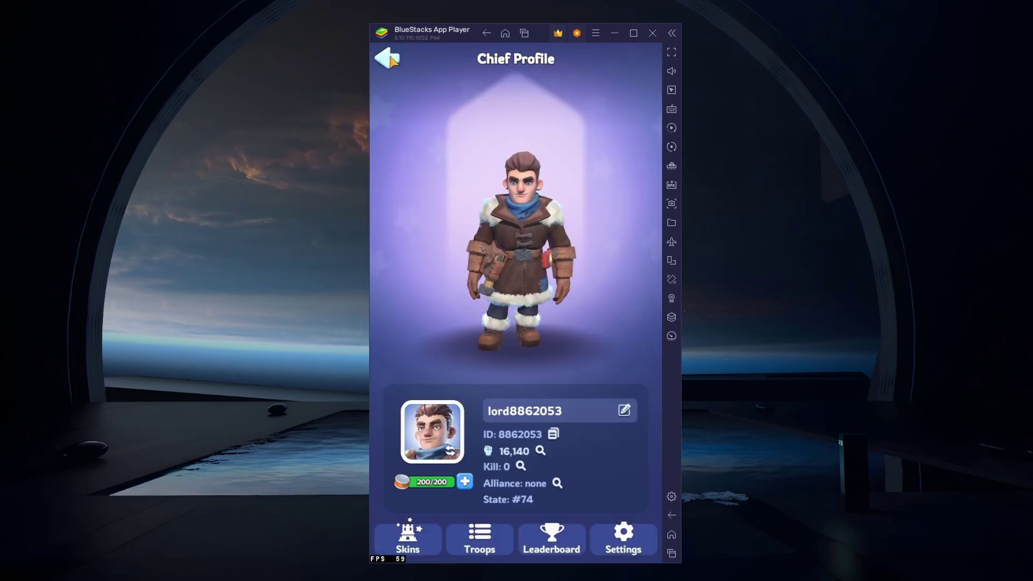
{"action": "left_click", "coordinate": [671, 534]}
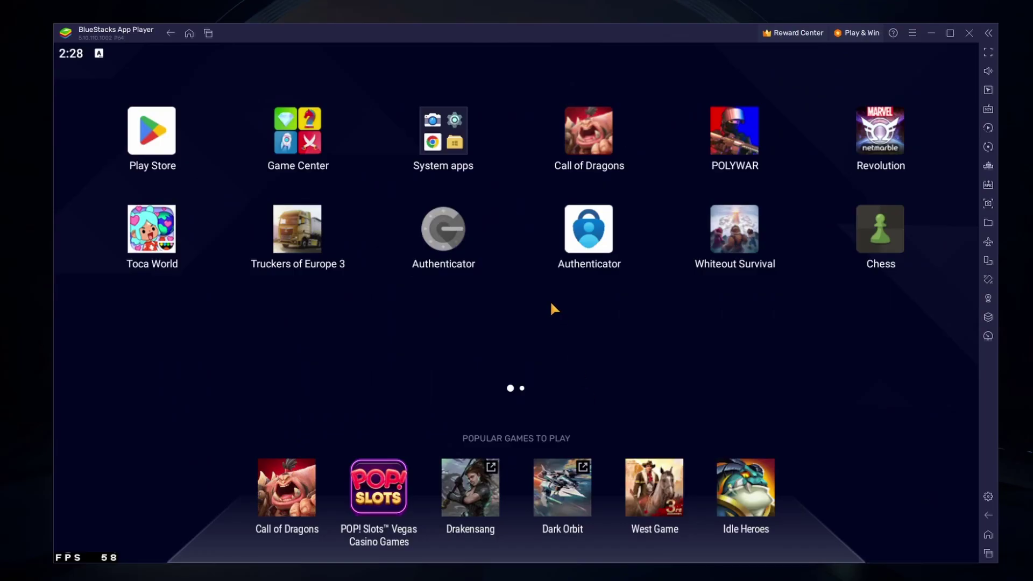
{"action": "left_click_drag", "start_coordinate": [550, 304], "coordinate": [407, 302]}
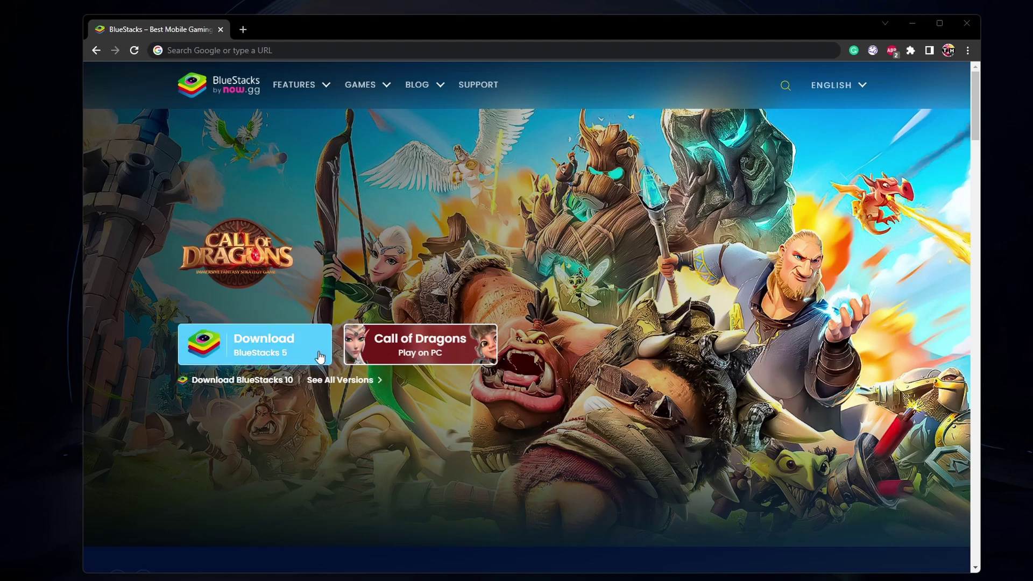
- Download the BlueStacks 5 installer from the BlueStacks website in the browser and launch it
{"action": "left_click", "coordinate": [302, 351]}
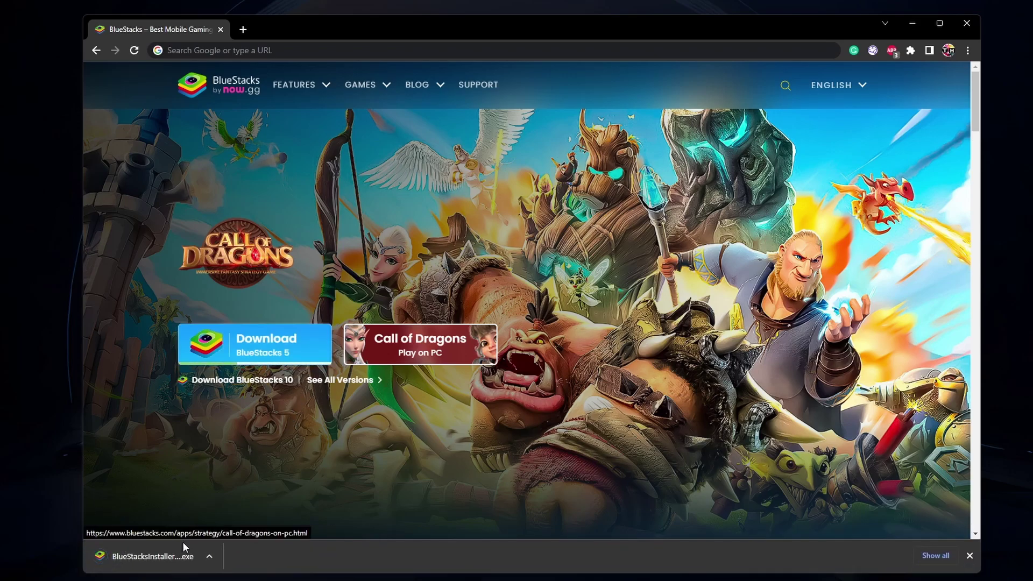
{"action": "left_click", "coordinate": [179, 556]}
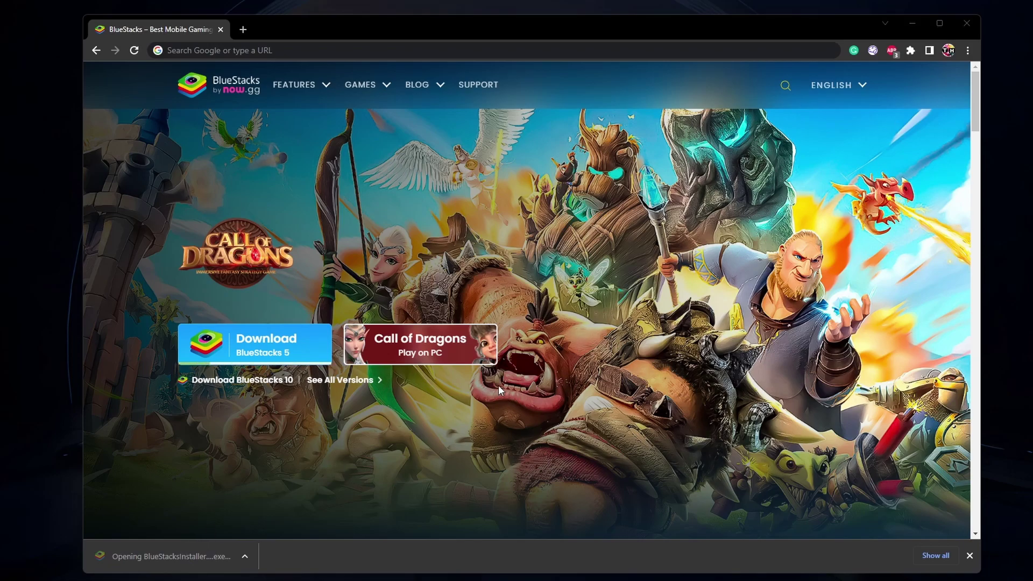
{"action": "left_click", "coordinate": [912, 24]}
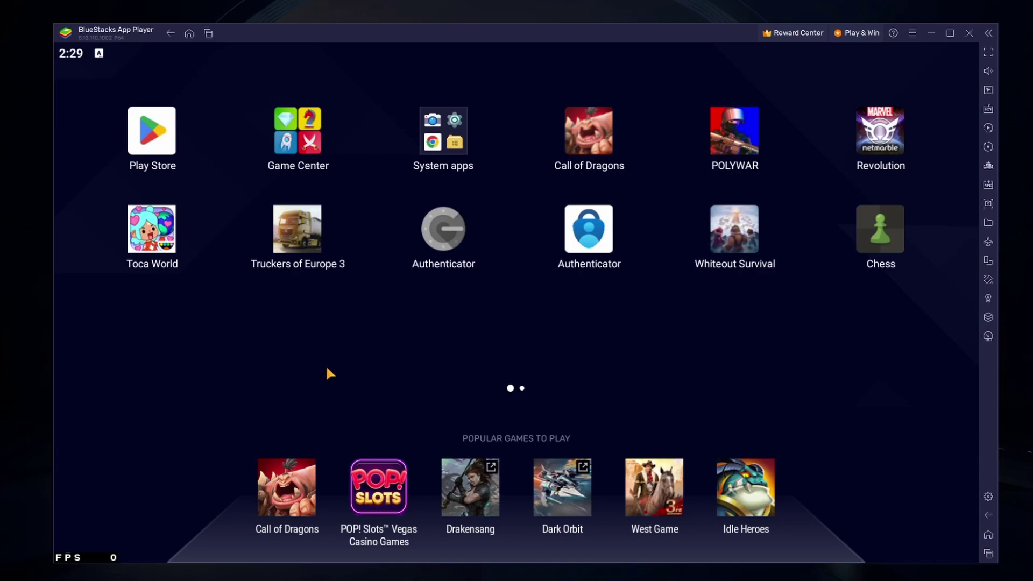
- Search the Play Store in BlueStacks for Whiteout Survival and open the game's store page
{"action": "left_click", "coordinate": [163, 150]}
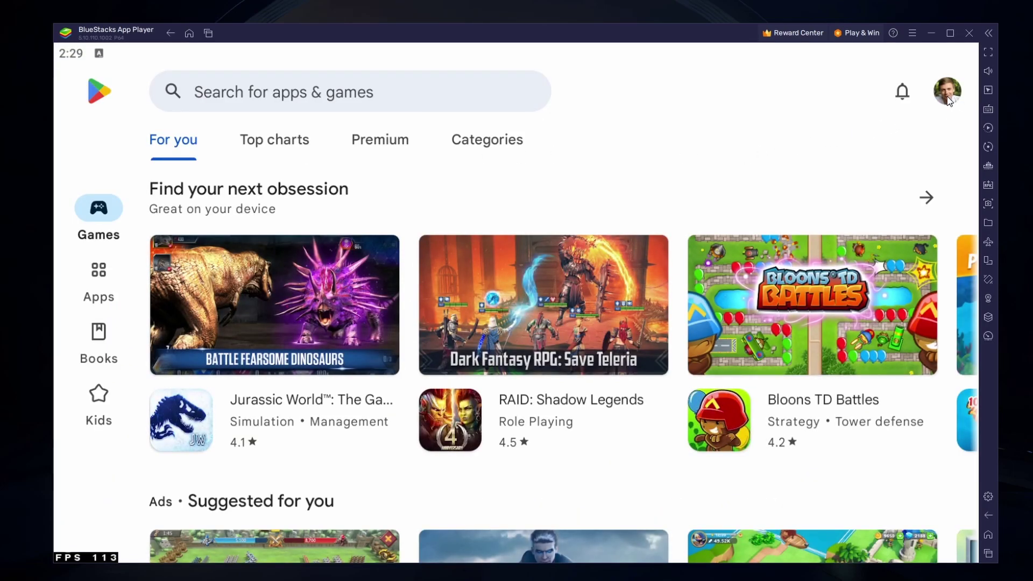
{"action": "left_click", "coordinate": [304, 86]}
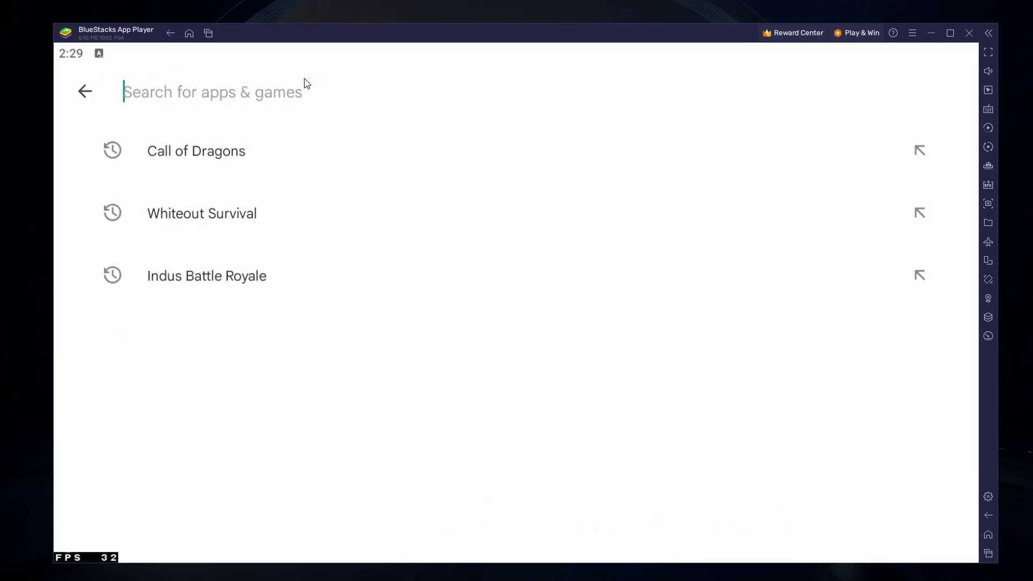
{"action": "type", "text": "whirt"}
{"action": "key", "text": "BackSpace"}
{"action": "key", "text": "BackSpace"}
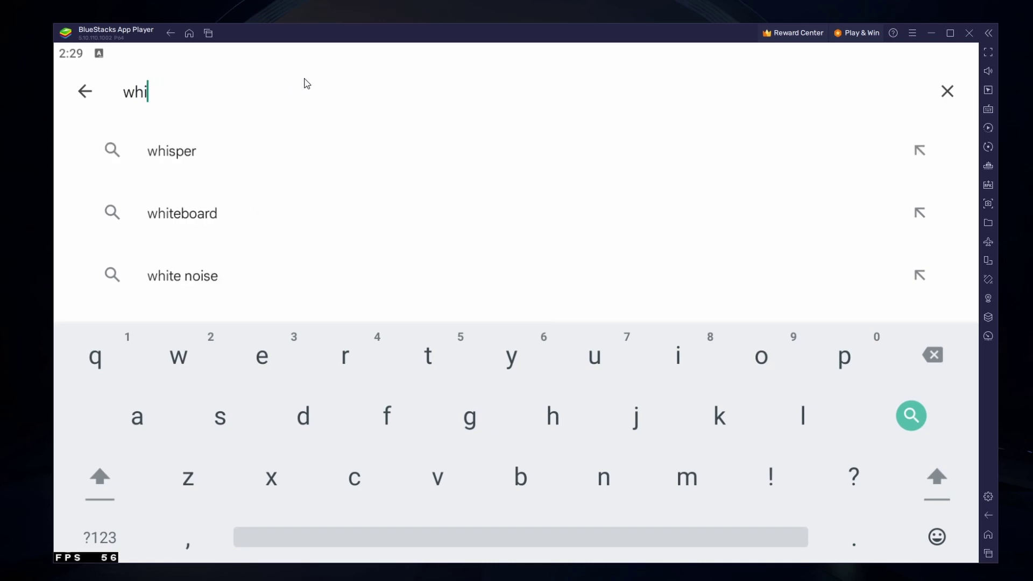
{"action": "type", "text": "teout sur"}
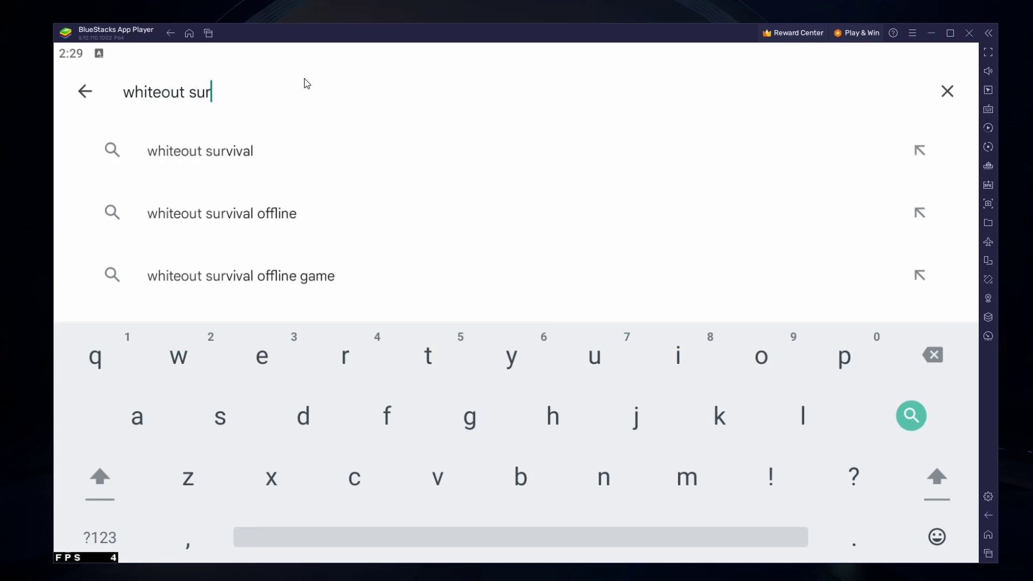
{"action": "left_click", "coordinate": [219, 150]}
{"action": "left_click", "coordinate": [231, 194]}
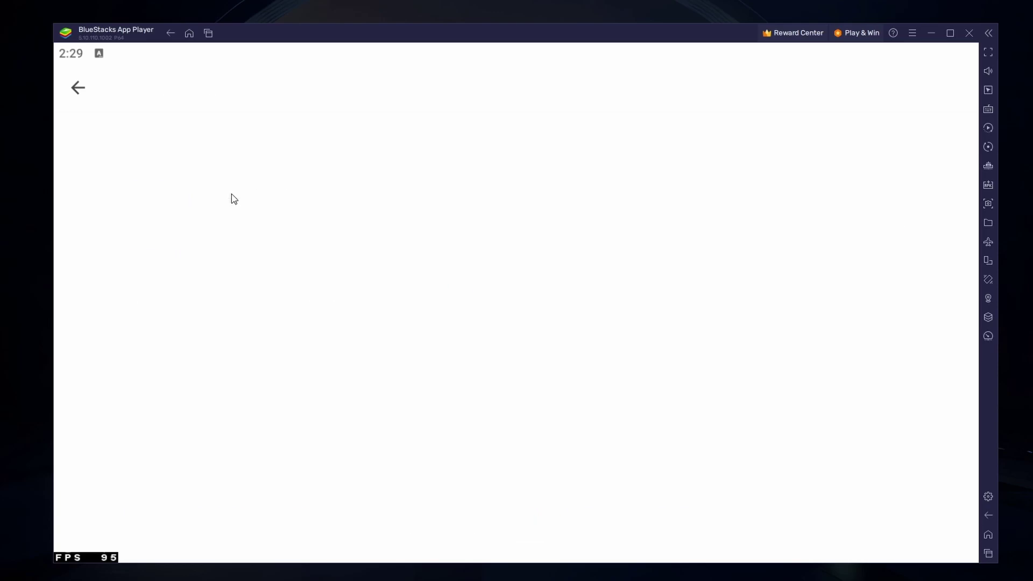
- Look through the preview images on the Whiteout Survival store page and return to the home screen
{"action": "scroll", "coordinate": [493, 296], "scroll_direction": "down", "scroll_amount": 10}
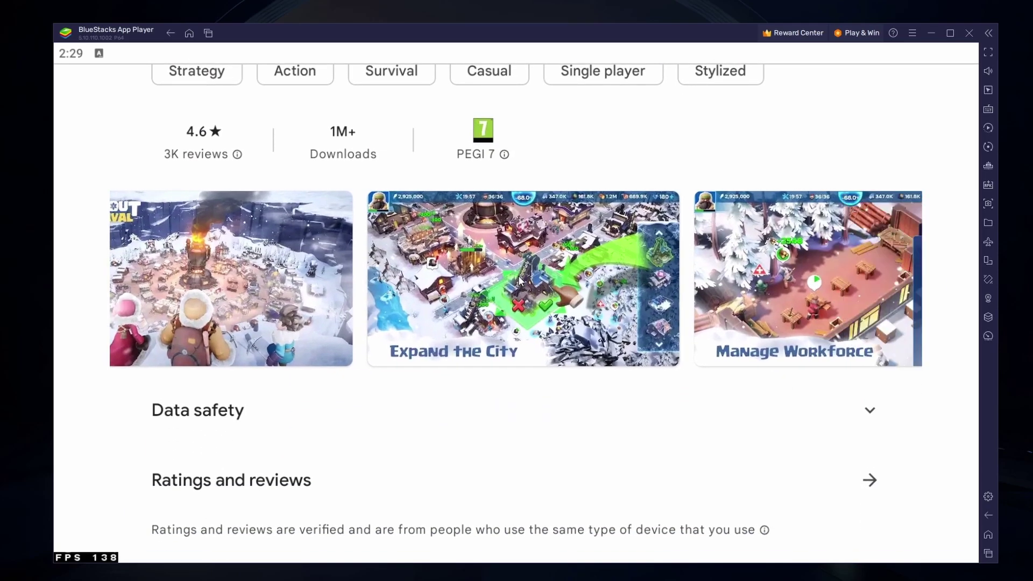
{"action": "left_click_drag", "start_coordinate": [519, 280], "coordinate": [450, 279]}
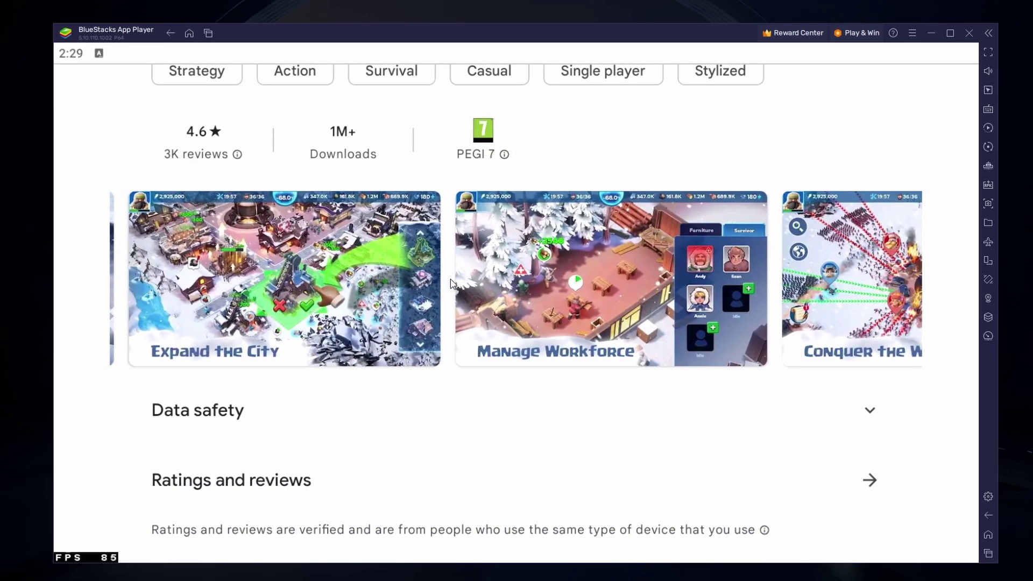
{"action": "scroll", "coordinate": [690, 216], "scroll_direction": "up", "scroll_amount": 10}
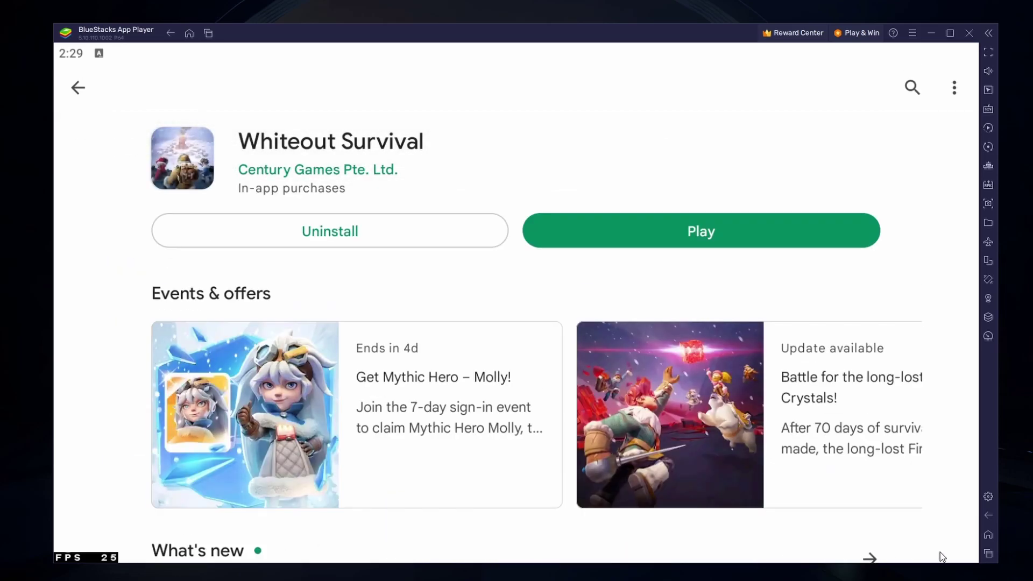
{"action": "left_click", "coordinate": [987, 540]}
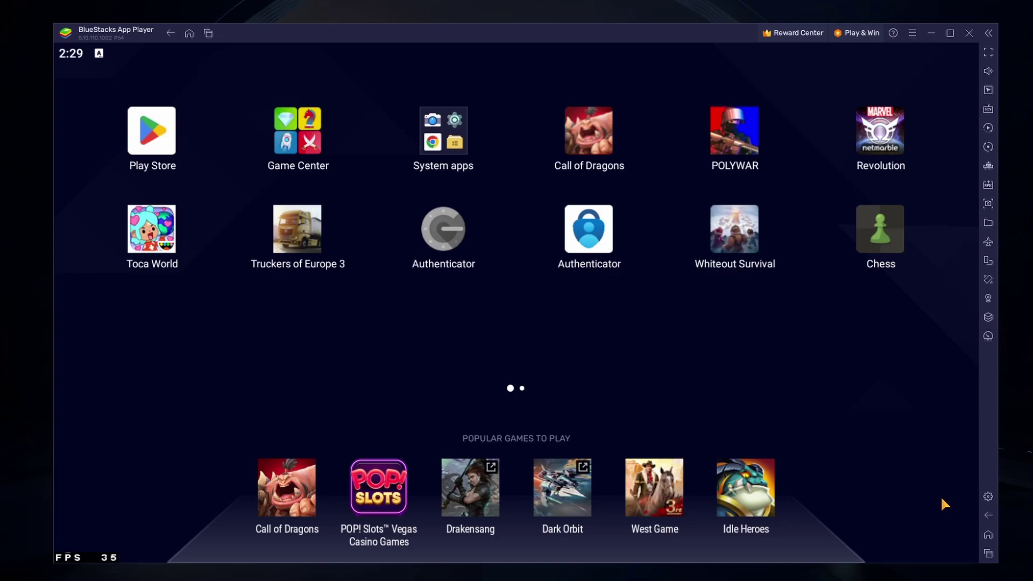
- Set the CPU allocation to High (4 Cores) in the emulator's performance settings
{"action": "left_click", "coordinate": [987, 496]}
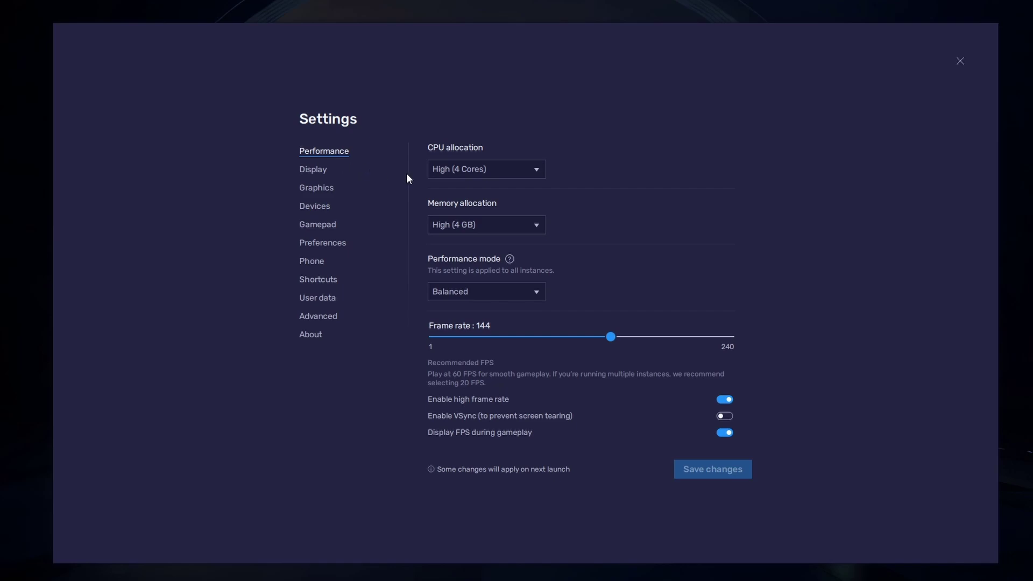
{"action": "left_click", "coordinate": [516, 170]}
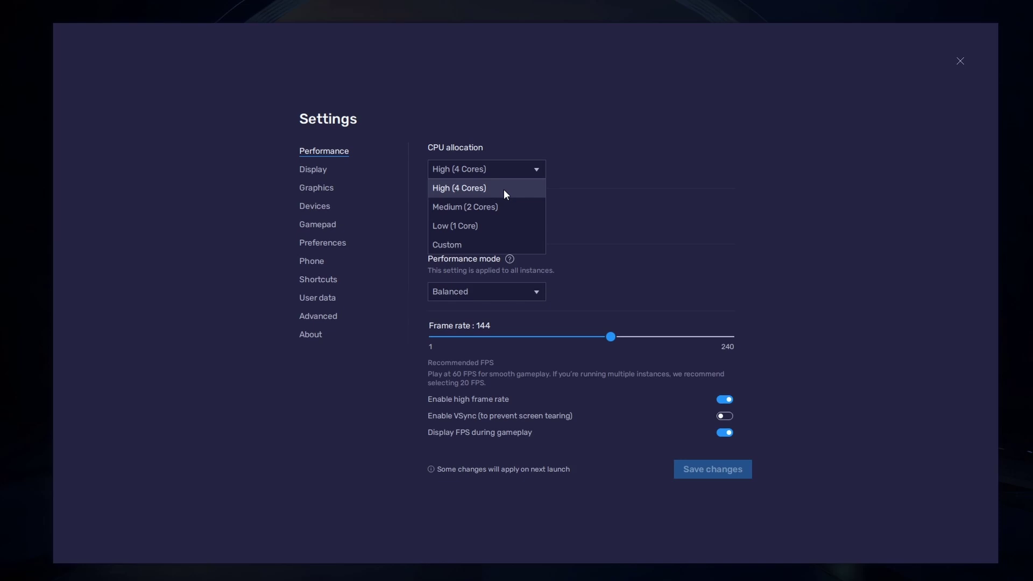
{"action": "left_click", "coordinate": [504, 189]}
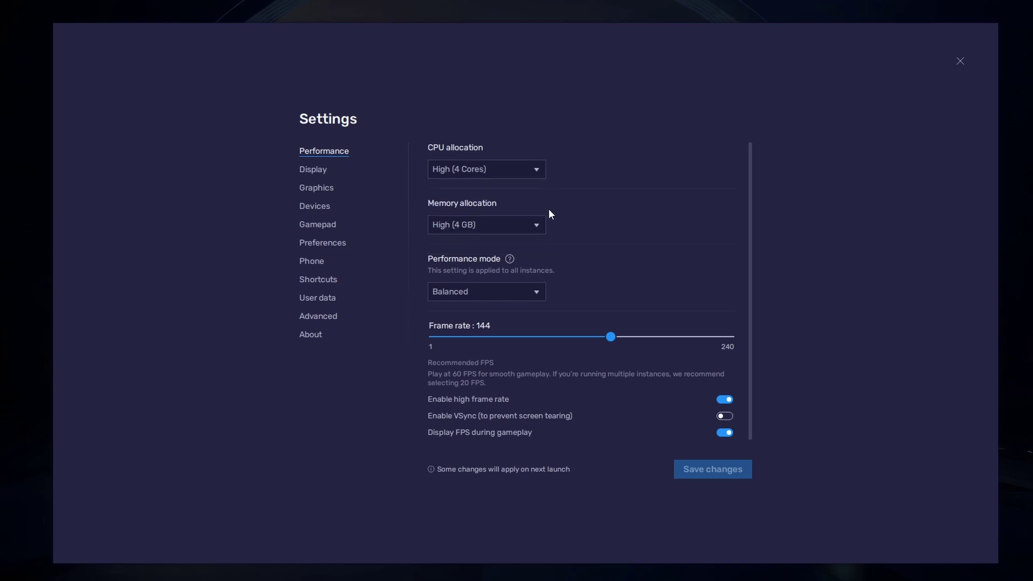
- Examine the available options for memory allocation and performance mode
{"action": "left_click", "coordinate": [536, 224]}
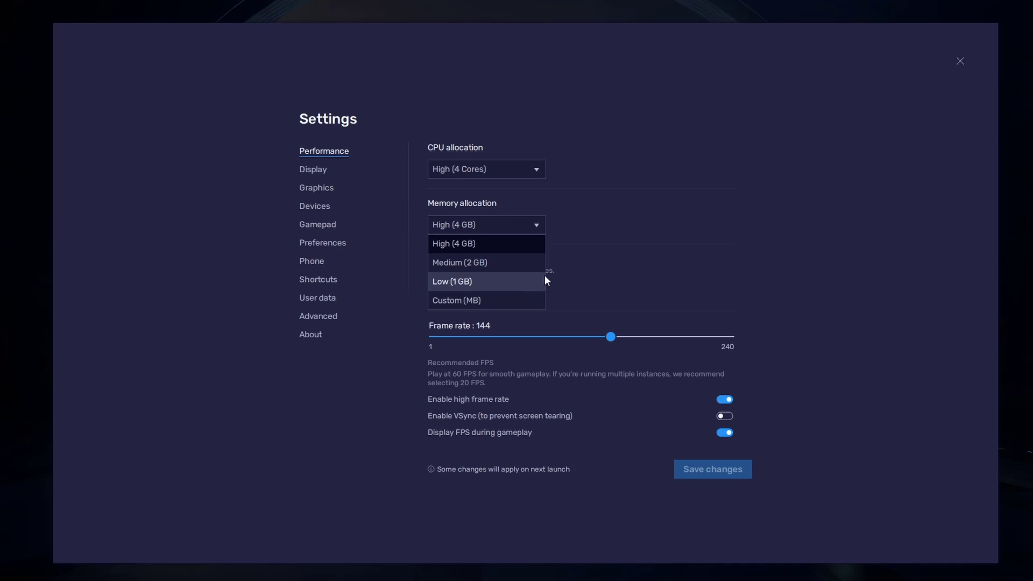
{"action": "left_click", "coordinate": [583, 259]}
{"action": "left_click", "coordinate": [539, 293]}
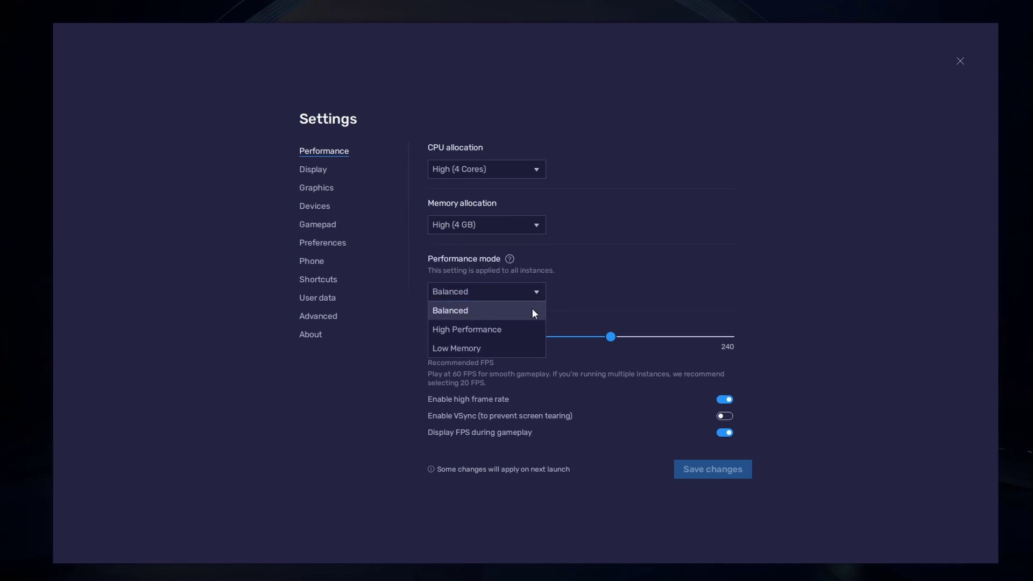
{"action": "left_click", "coordinate": [561, 287]}
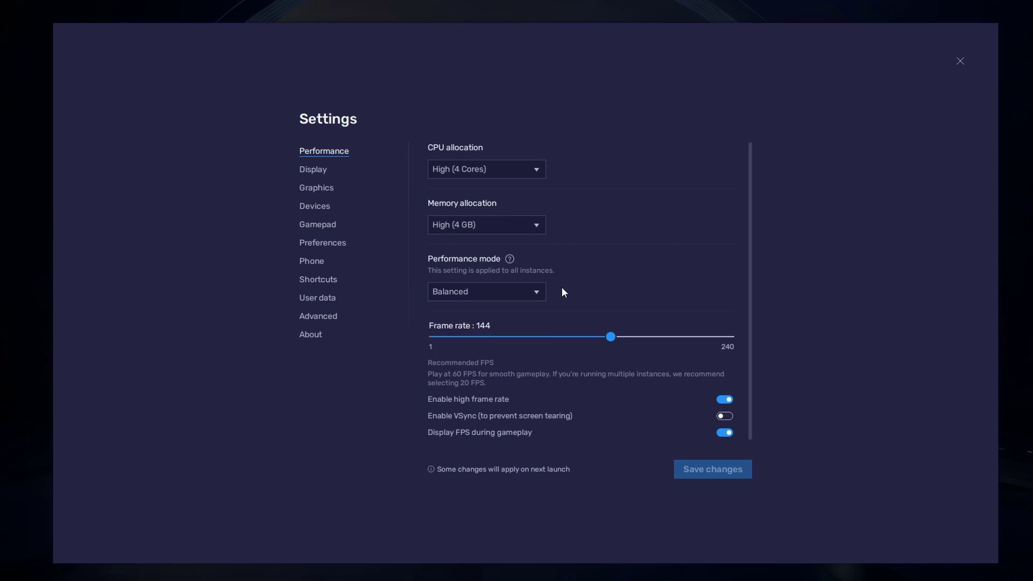
- Turn high frame rate off and back on, and set the frame rate to 144
{"action": "left_click_drag", "start_coordinate": [750, 290], "coordinate": [745, 316]}
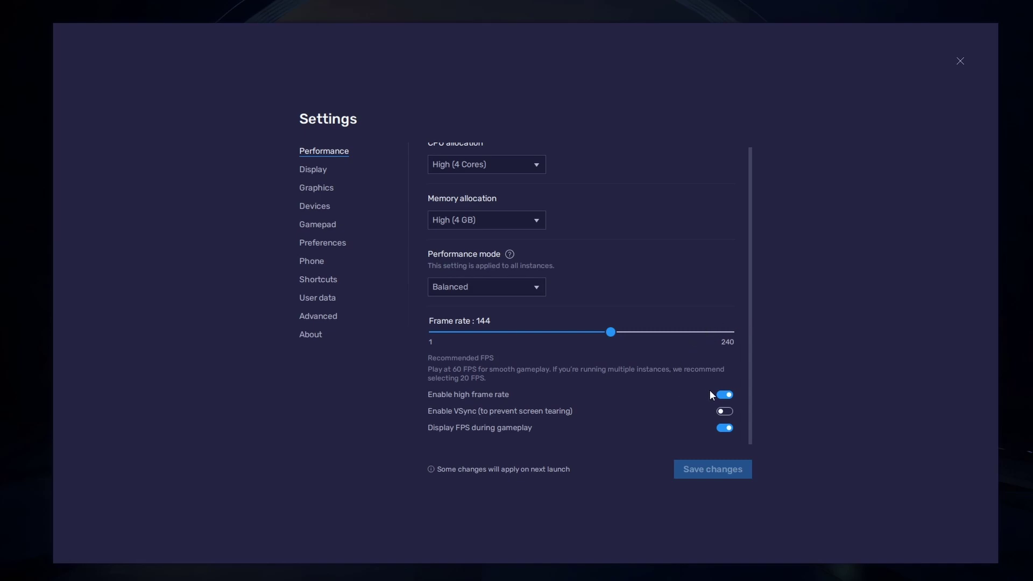
{"action": "left_click", "coordinate": [722, 395]}
{"action": "left_click", "coordinate": [722, 395]}
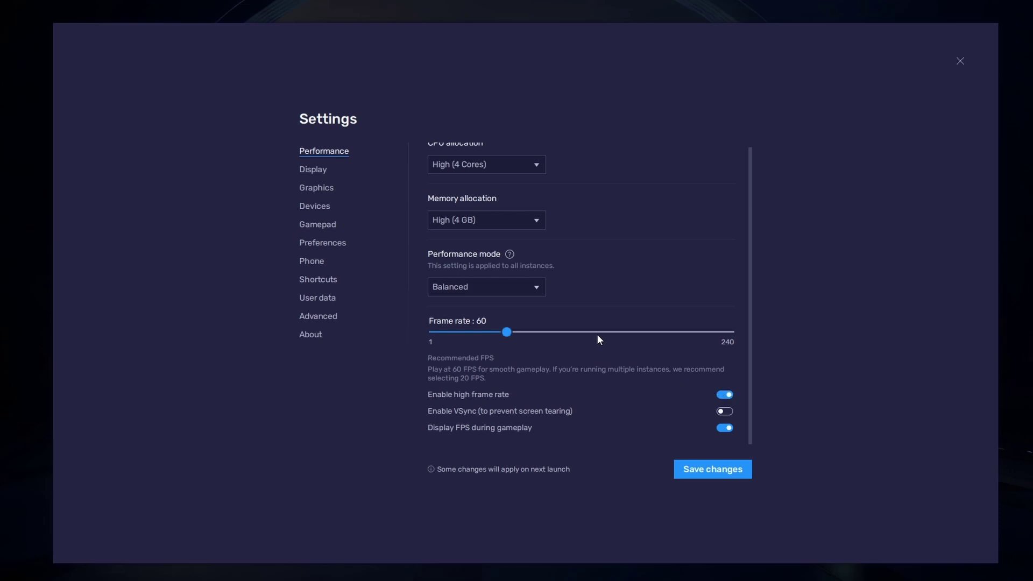
{"action": "left_click_drag", "start_coordinate": [599, 334], "coordinate": [612, 332]}
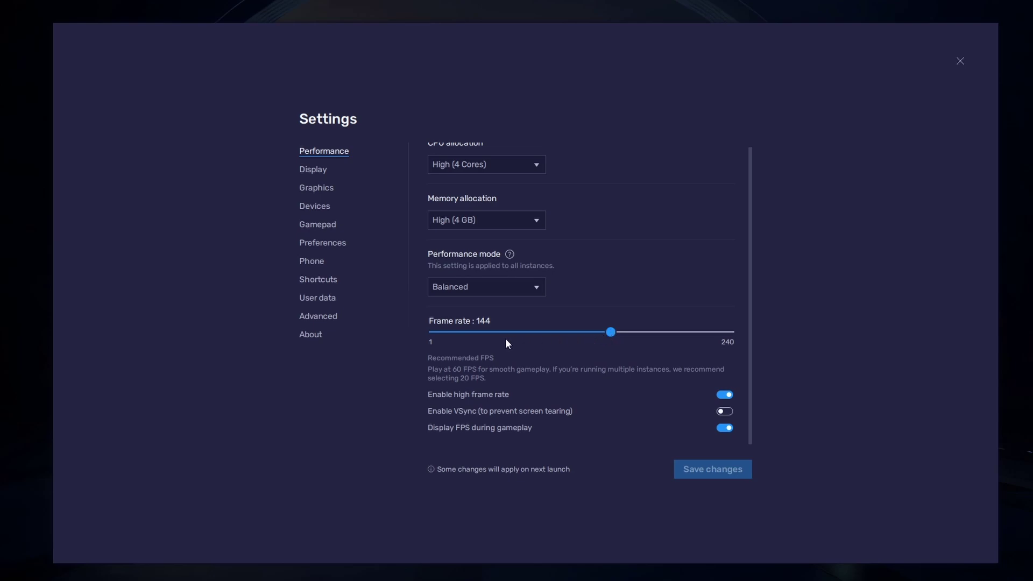
- Check which refresh rates the monitor offers in the Windows advanced display settings
{"action": "right_click", "coordinate": [41, 351]}
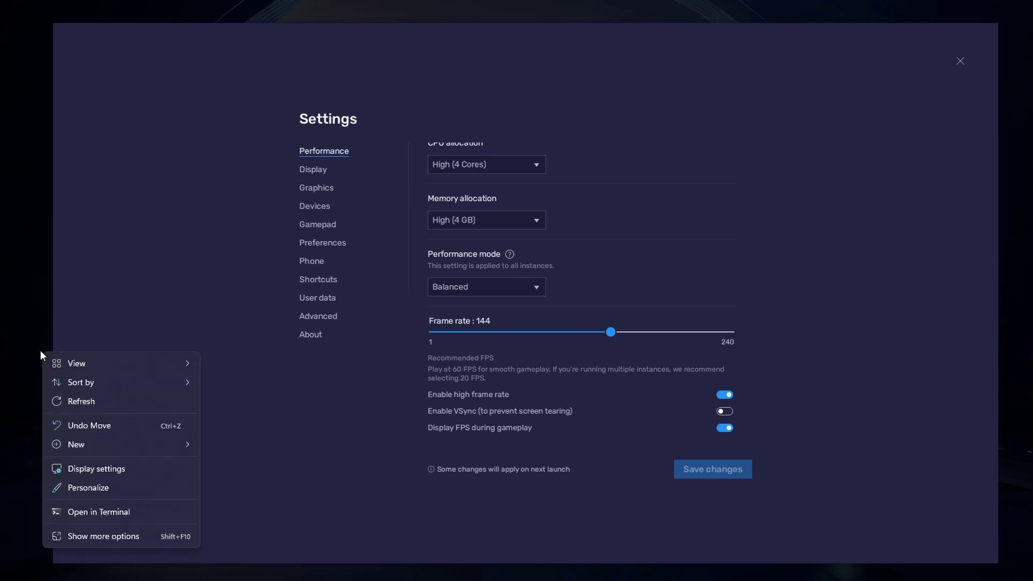
{"action": "left_click", "coordinate": [156, 466]}
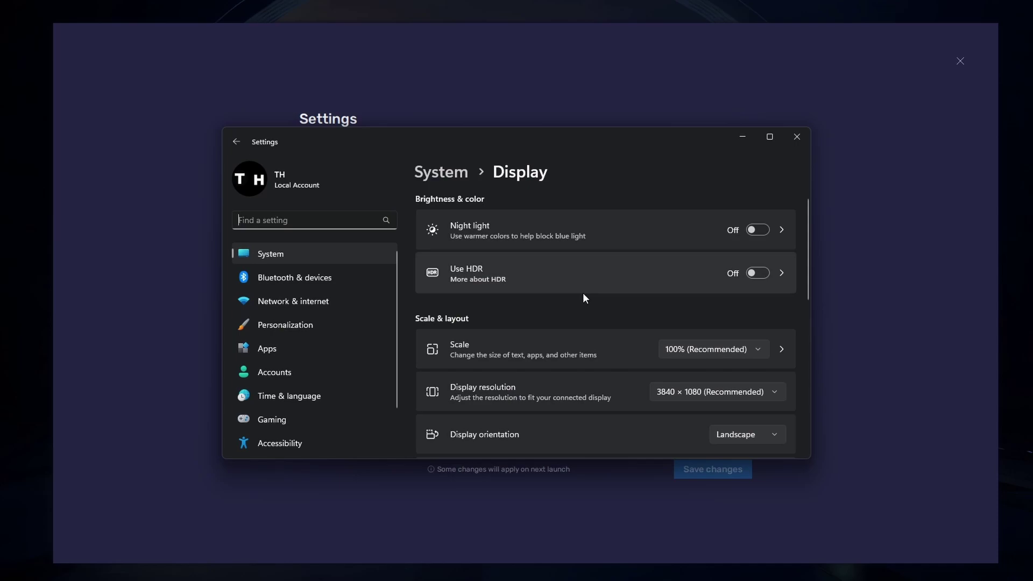
{"action": "scroll", "coordinate": [600, 347], "scroll_direction": "down", "scroll_amount": 4}
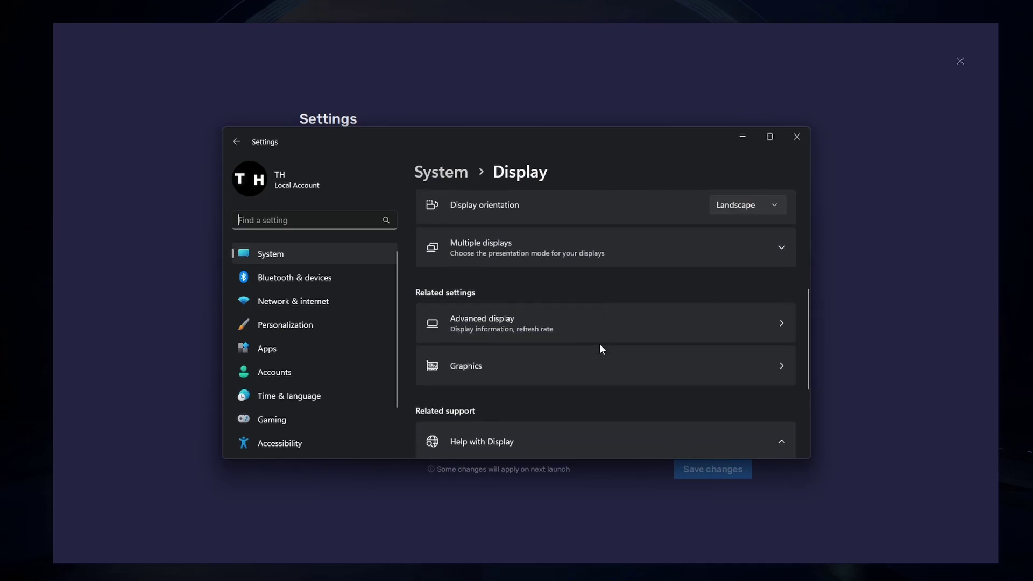
{"action": "scroll", "coordinate": [599, 347], "scroll_direction": "down", "scroll_amount": 2}
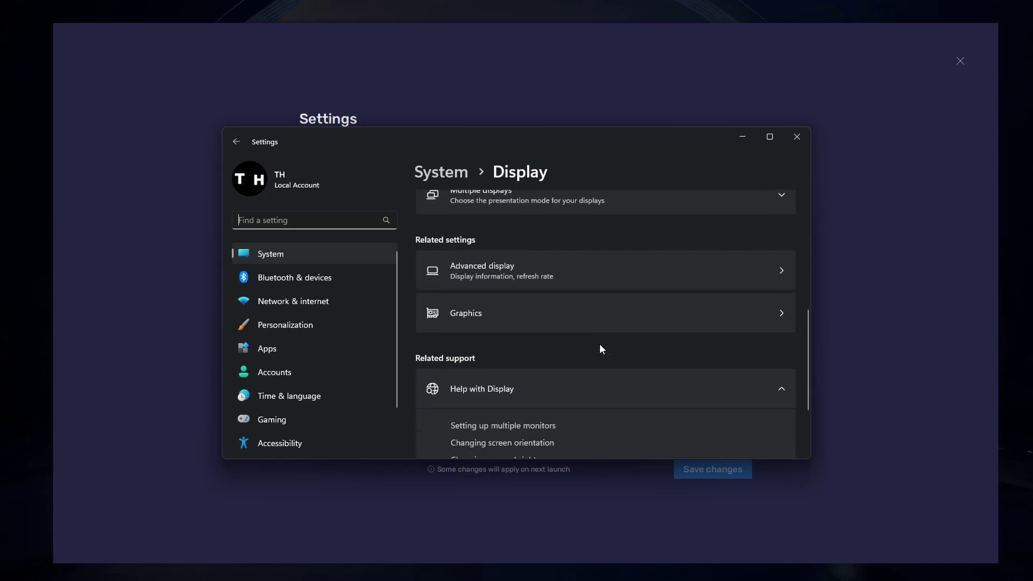
{"action": "left_click", "coordinate": [591, 277]}
{"action": "scroll", "coordinate": [591, 277], "scroll_direction": "down", "scroll_amount": 1}
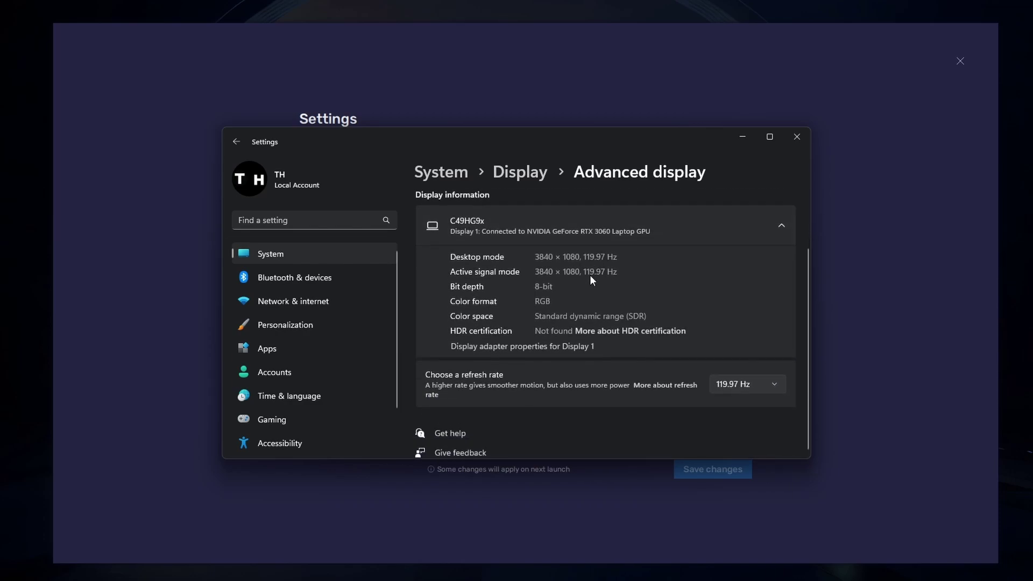
{"action": "left_click", "coordinate": [784, 389]}
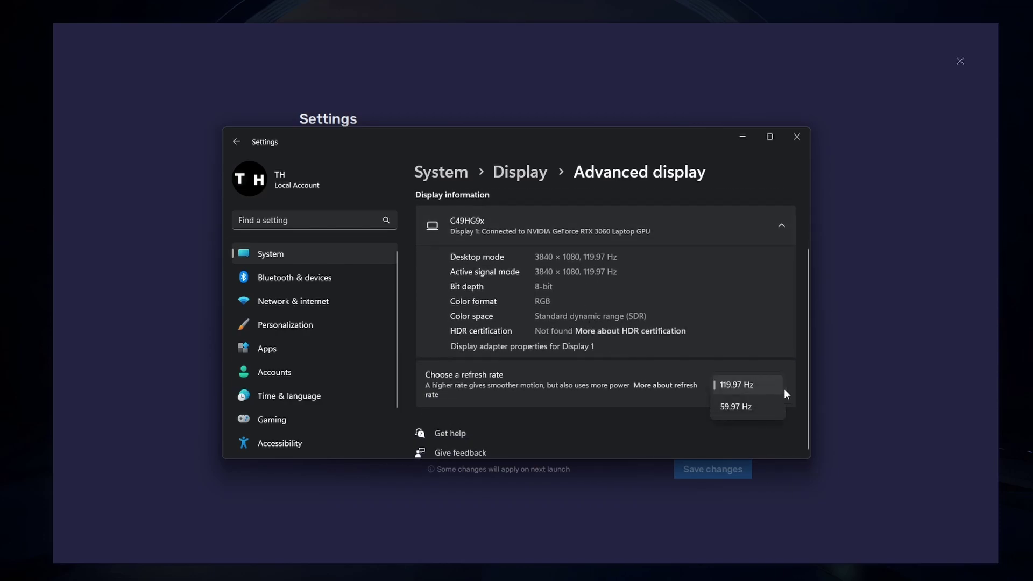
- Close the Windows advanced display settings and return to the emulator's frame rate options
{"action": "left_click", "coordinate": [785, 389]}
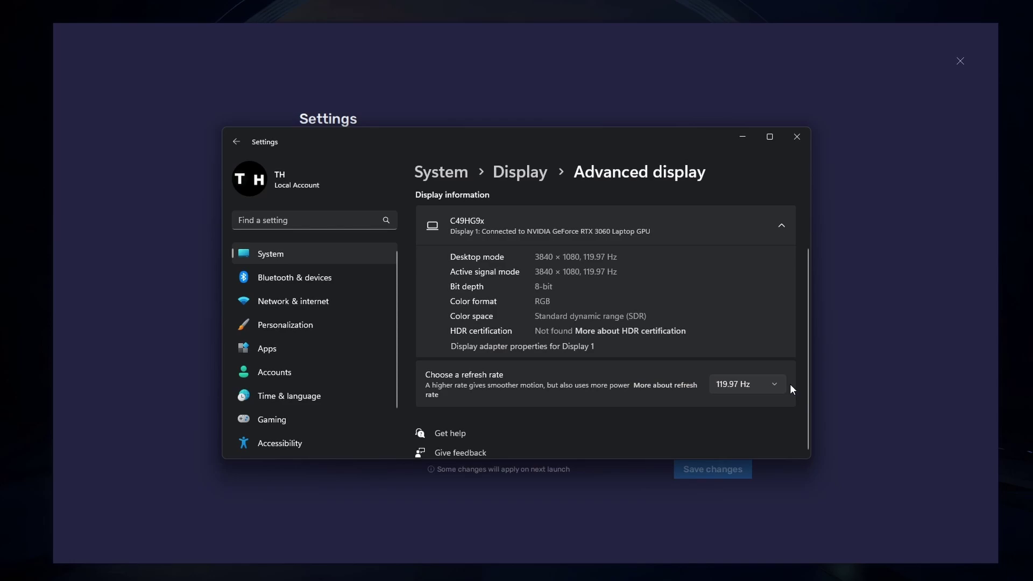
{"action": "left_click", "coordinate": [796, 138]}
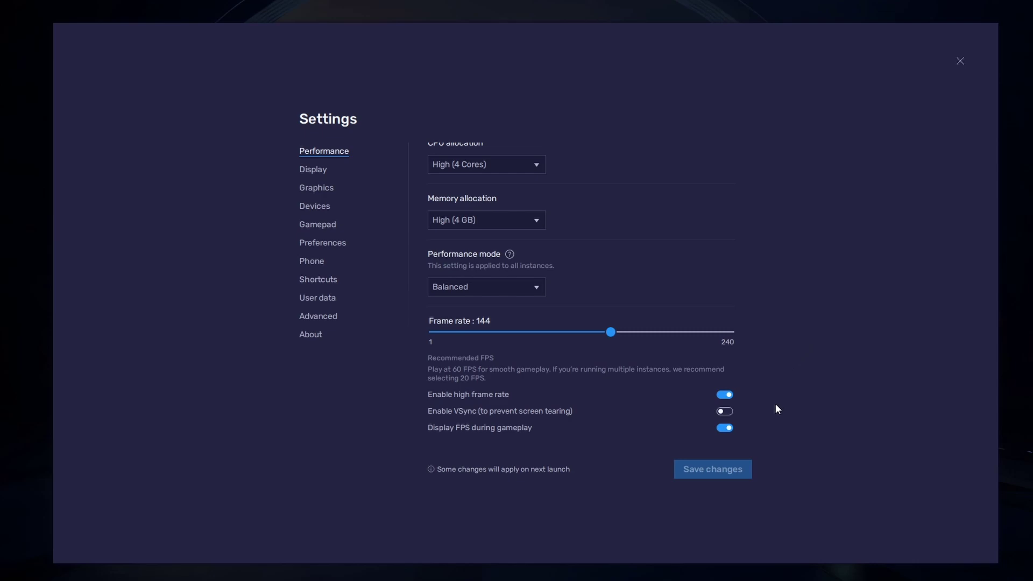
{"action": "left_click", "coordinate": [727, 429]}
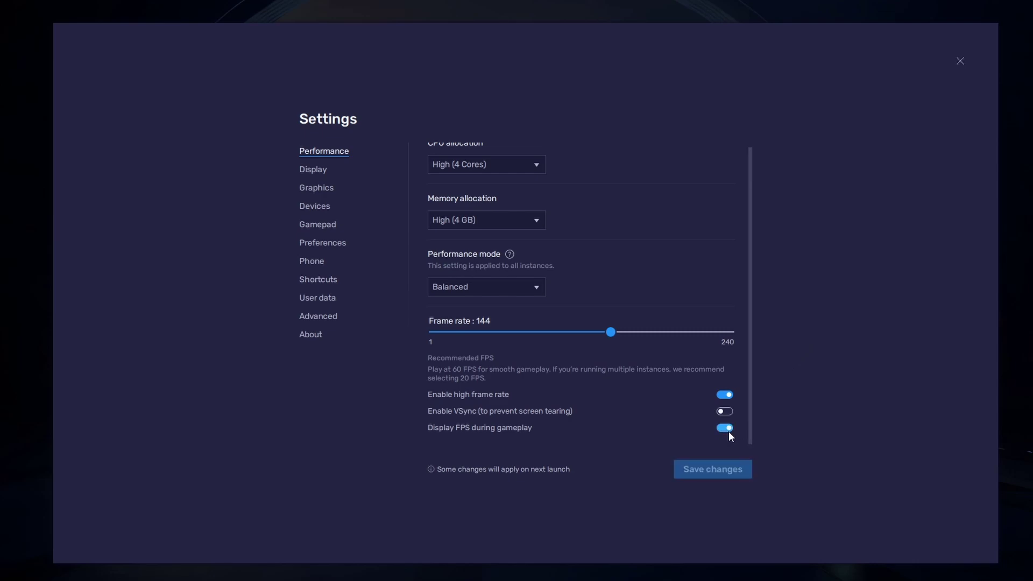
- Switch the emulator's display resolution to Portrait, try several sizes and select 1440 x 2560
{"action": "left_click", "coordinate": [319, 170]}
{"action": "left_click", "coordinate": [537, 170]}
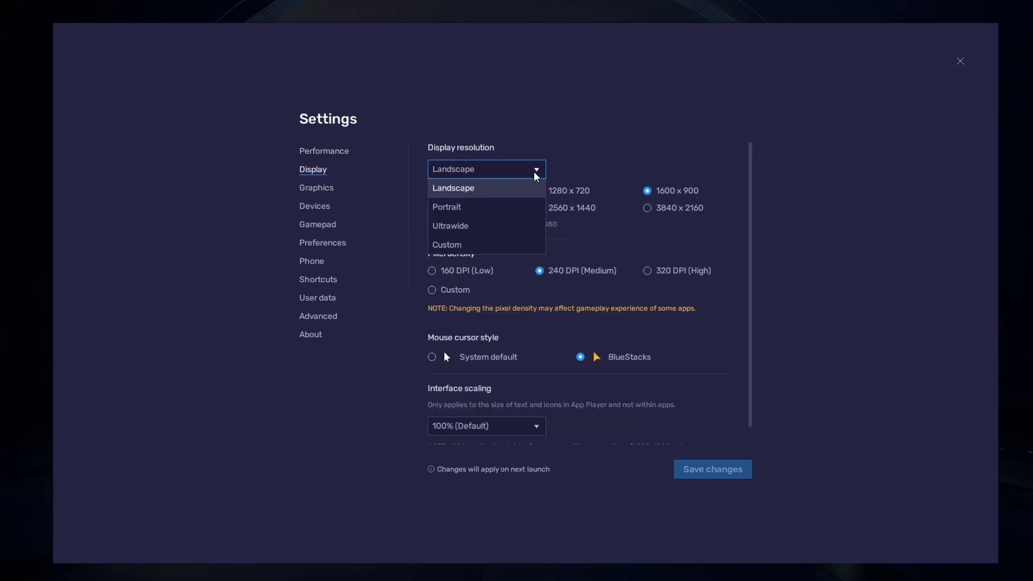
{"action": "left_click", "coordinate": [506, 206]}
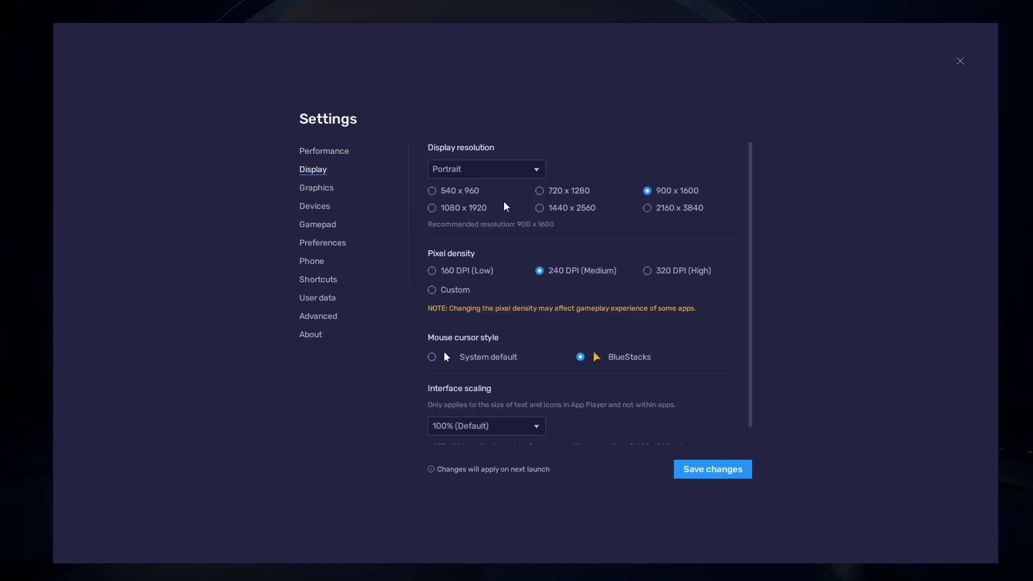
{"action": "left_click", "coordinate": [539, 191]}
{"action": "left_click", "coordinate": [539, 208]}
{"action": "left_click", "coordinate": [647, 209]}
{"action": "left_click", "coordinate": [587, 208]}
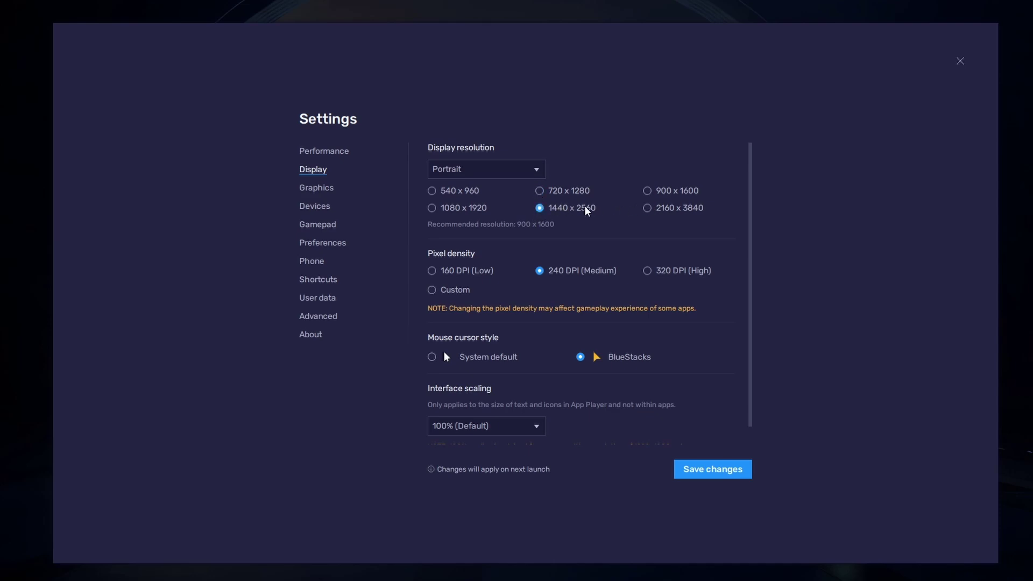
- Leave the emulator settings without saving the resolution change and try resizing the emulator window by its corner
{"action": "left_click", "coordinate": [960, 63]}
{"action": "left_click", "coordinate": [551, 312]}
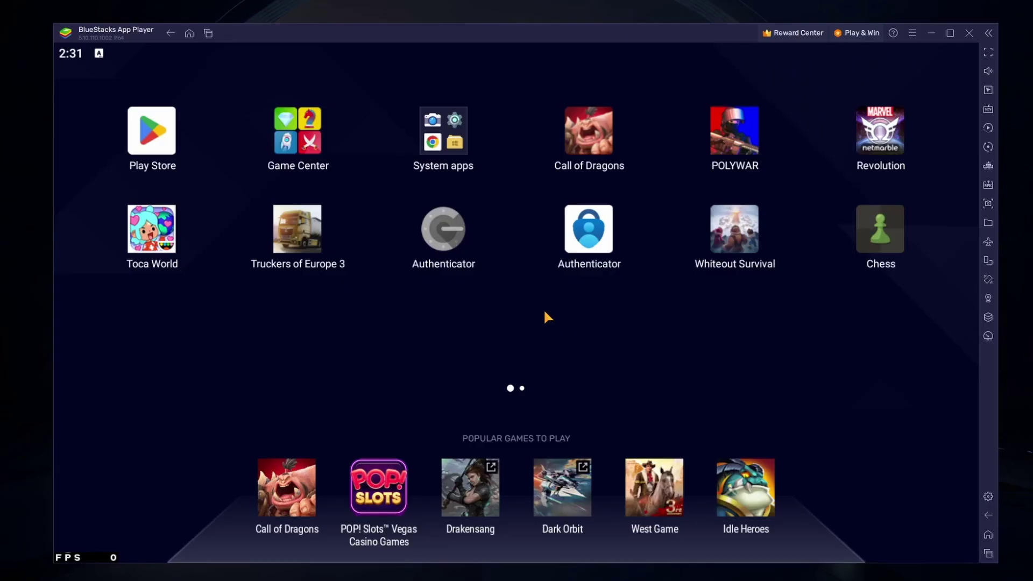
{"action": "mouse_move", "coordinate": [997, 564]}
{"action": "left_mouse_down"}
{"action": "mouse_move", "coordinate": [971, 549]}
{"action": "mouse_move", "coordinate": [995, 562]}
{"action": "mouse_move", "coordinate": [996, 552]}
{"action": "left_mouse_up"}
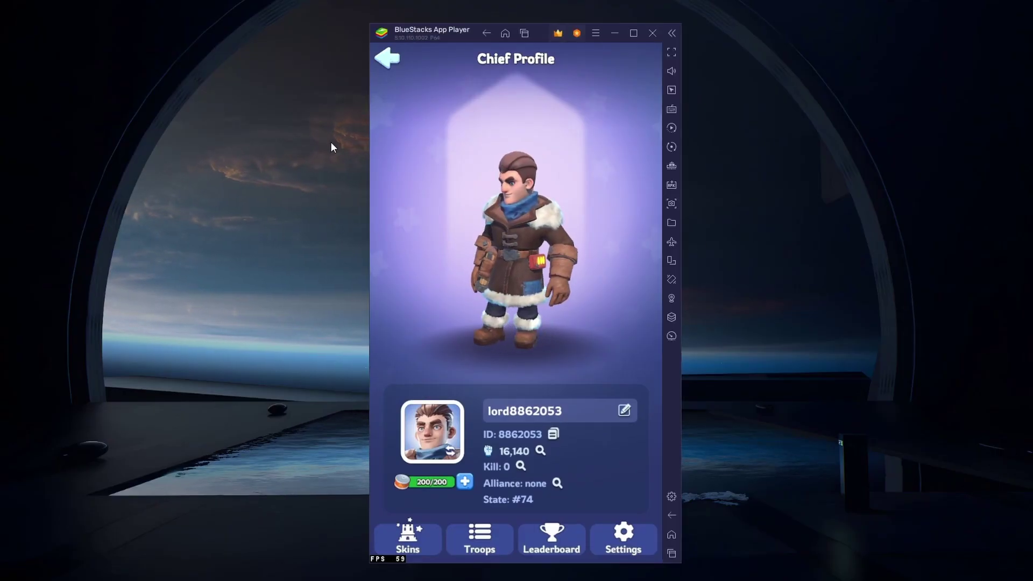
- Open Whiteout Survival's Game Settings through the chief's profile
{"action": "left_click", "coordinate": [387, 58]}
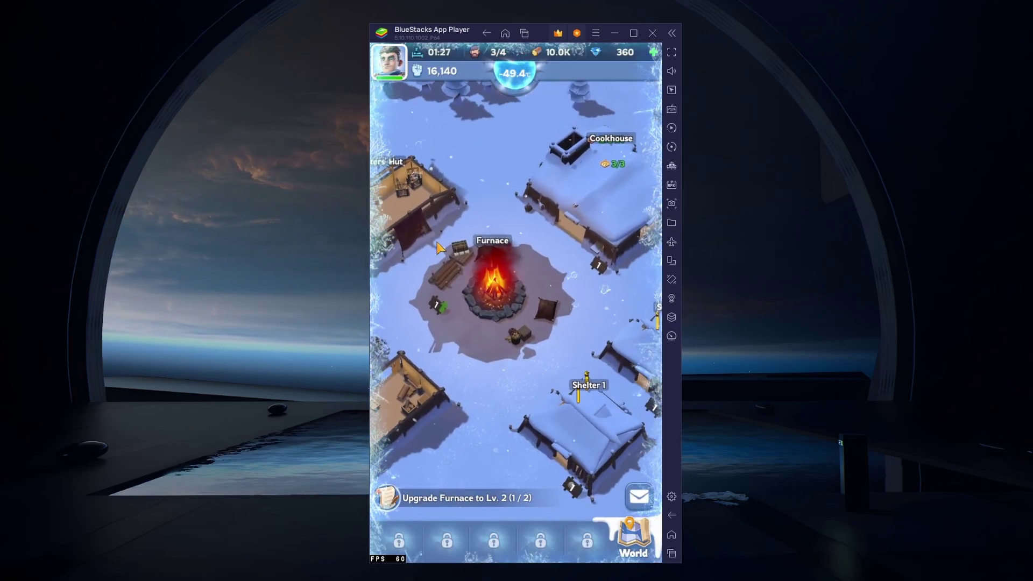
{"action": "left_click", "coordinate": [393, 66]}
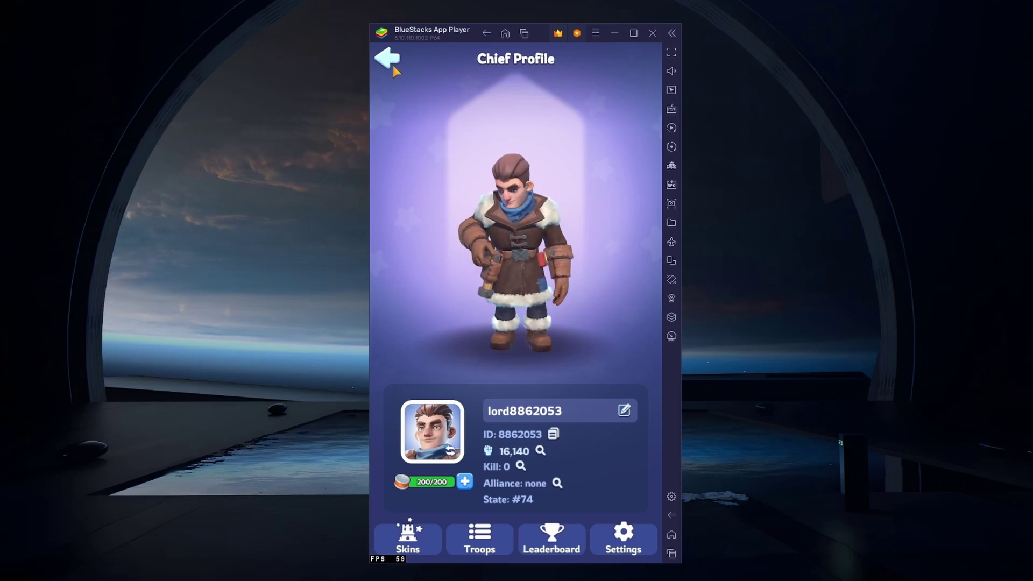
{"action": "left_click", "coordinate": [621, 535]}
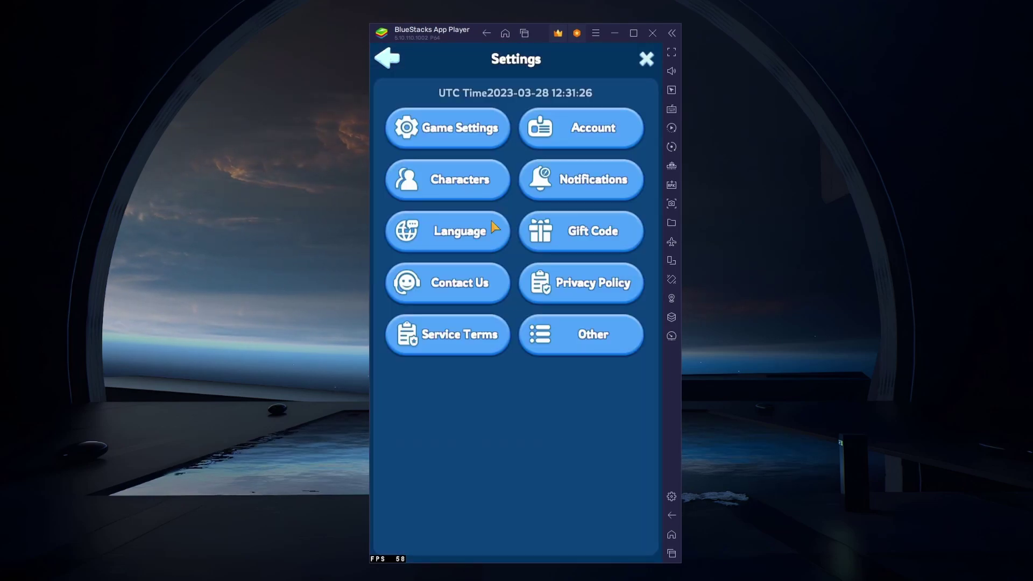
{"action": "left_click", "coordinate": [473, 136]}
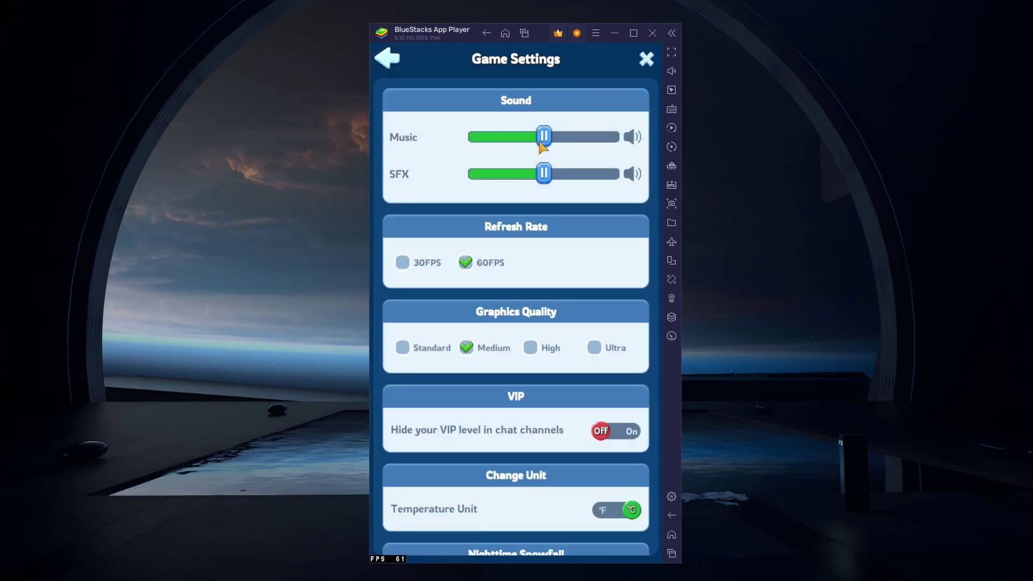
- Lower the music volume to about 15 percent and the SFX volume to about 40 percent, and turn SFX off and back on
{"action": "left_click_drag", "start_coordinate": [544, 139], "coordinate": [490, 139]}
{"action": "left_click_drag", "start_coordinate": [544, 173], "coordinate": [529, 173]}
{"action": "left_click", "coordinate": [633, 174]}
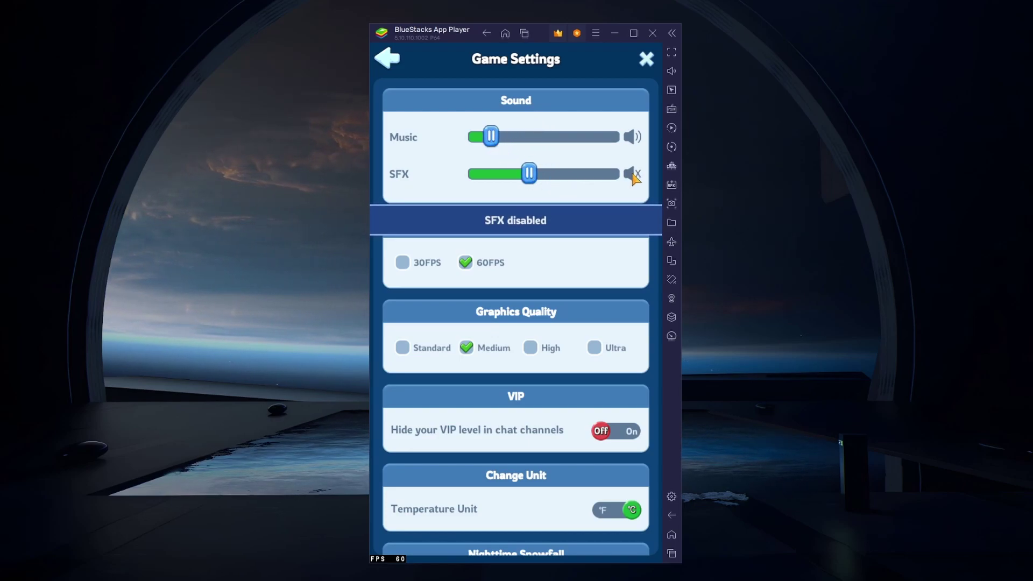
{"action": "left_click", "coordinate": [633, 173]}
- Keep the in-game refresh rate at 60FPS and set the graphics quality to High
{"action": "left_click_drag", "start_coordinate": [585, 253], "coordinate": [579, 154]}
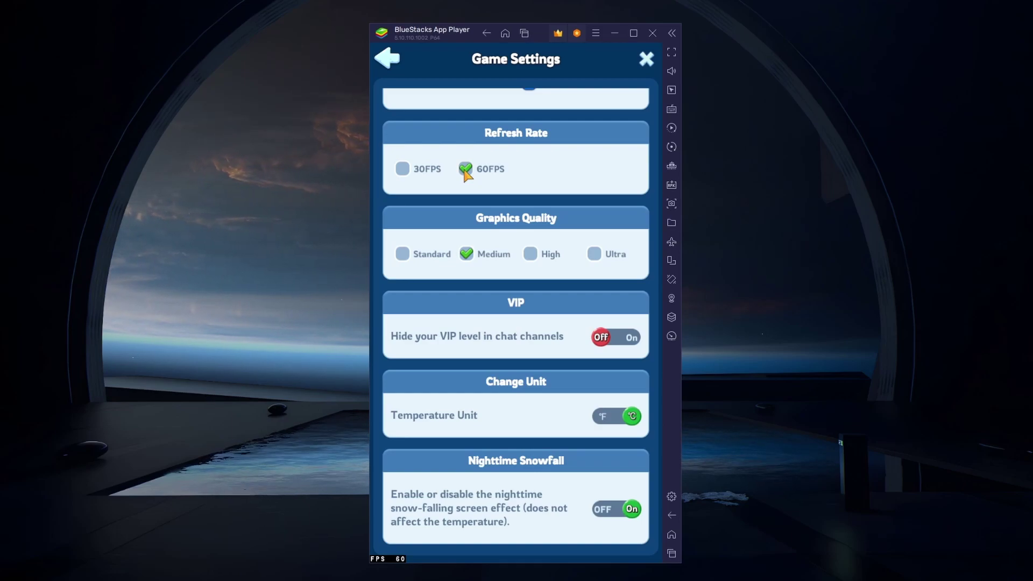
{"action": "left_click_drag", "start_coordinate": [466, 202], "coordinate": [470, 168]}
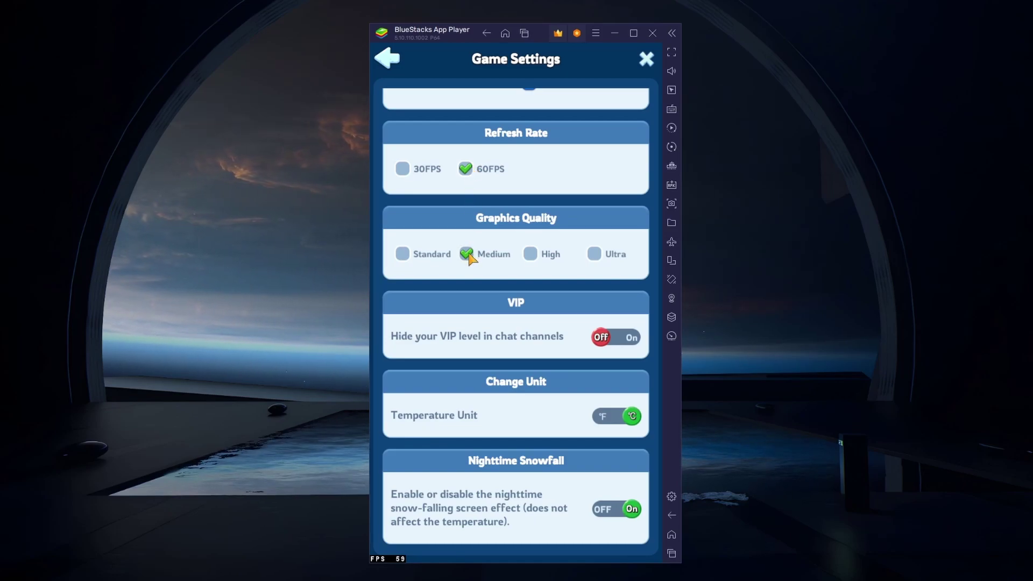
{"action": "left_click", "coordinate": [531, 255]}
{"action": "left_click", "coordinate": [557, 363]}
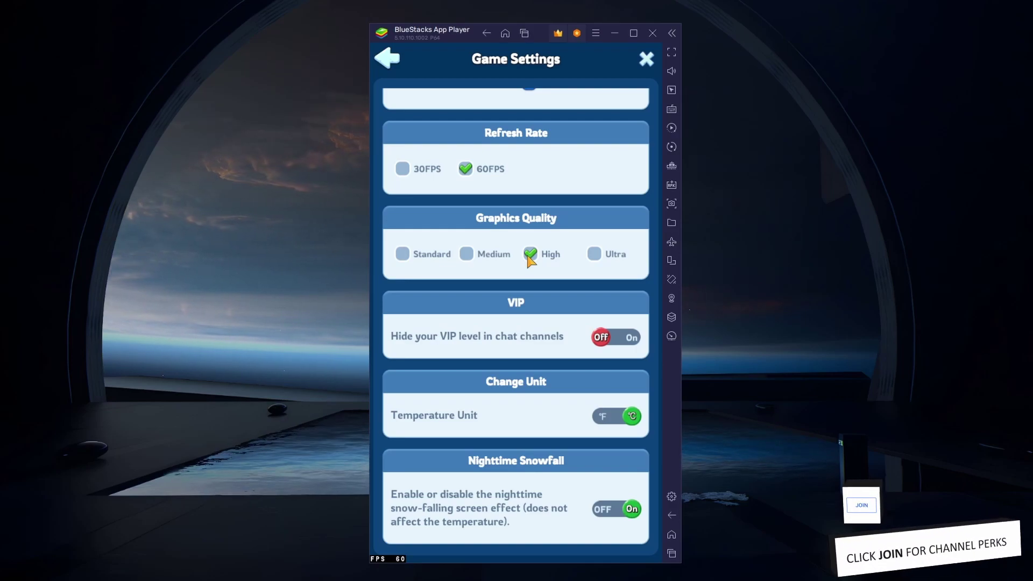
- Examine the game's account-linking options, such as Facebook, Google and Google Play Games
{"action": "left_click", "coordinate": [388, 57]}
{"action": "left_click", "coordinate": [565, 131]}
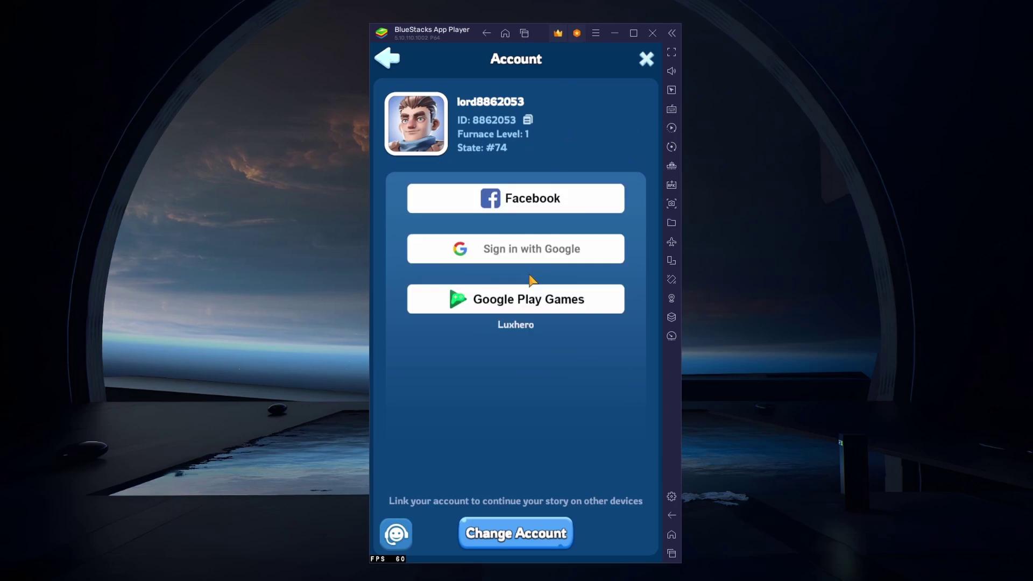
{"action": "left_click", "coordinate": [510, 200]}
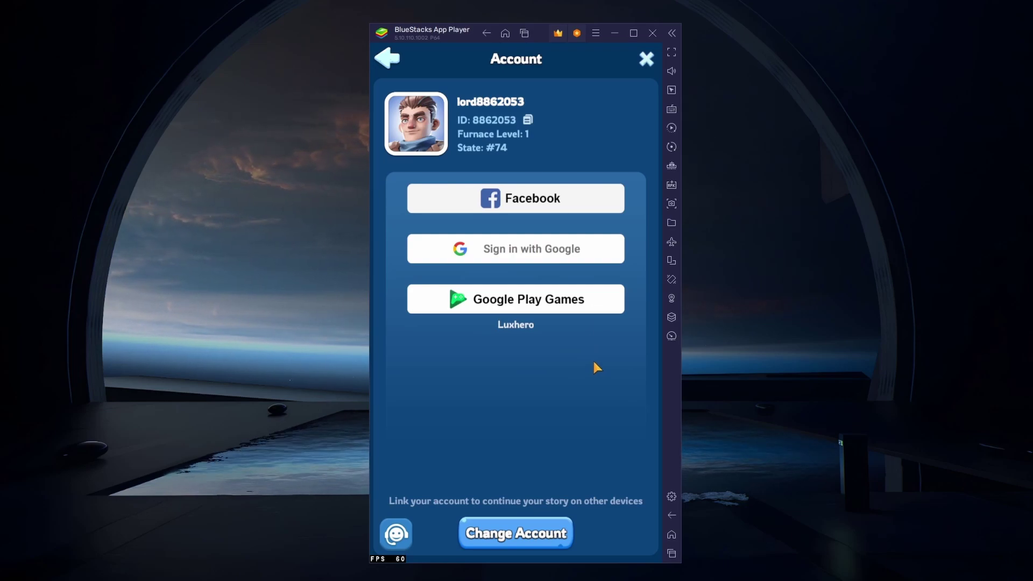
- Return to the city and start the Furnace's upgrade to level 2
{"action": "left_click", "coordinate": [389, 61]}
{"action": "left_click", "coordinate": [391, 62]}
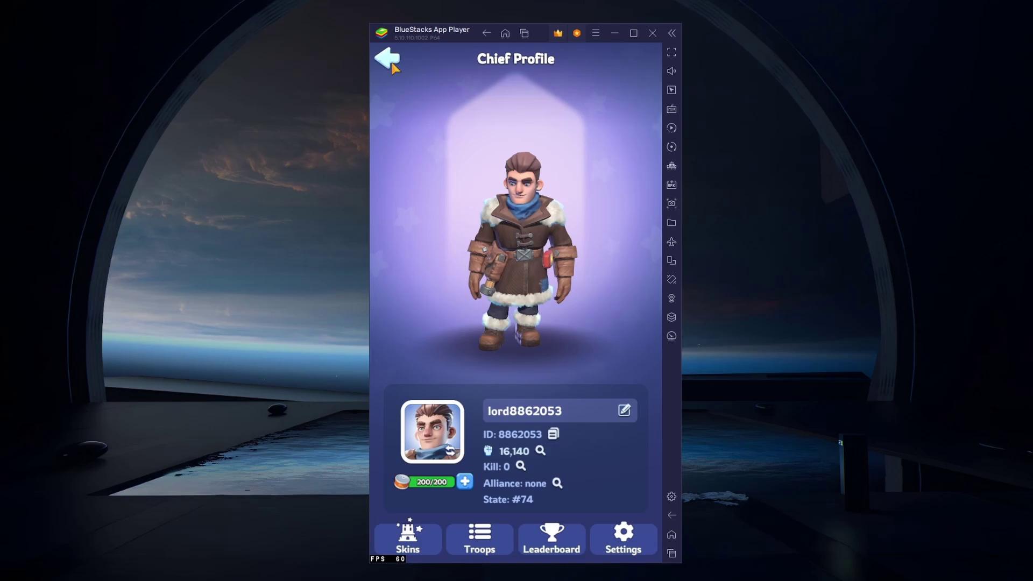
{"action": "left_click", "coordinate": [391, 62]}
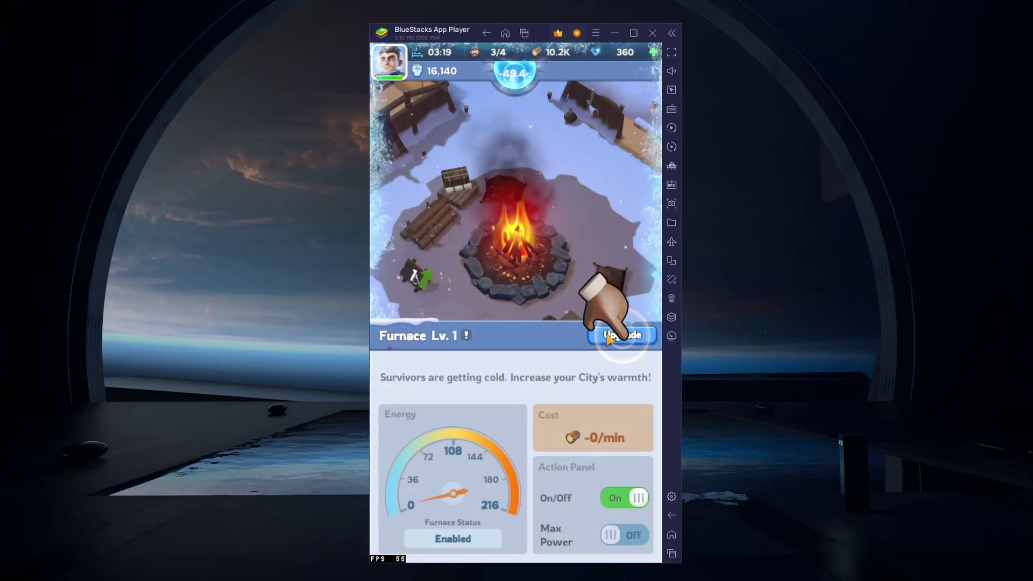
{"action": "left_click", "coordinate": [608, 338]}
{"action": "left_click", "coordinate": [477, 537]}
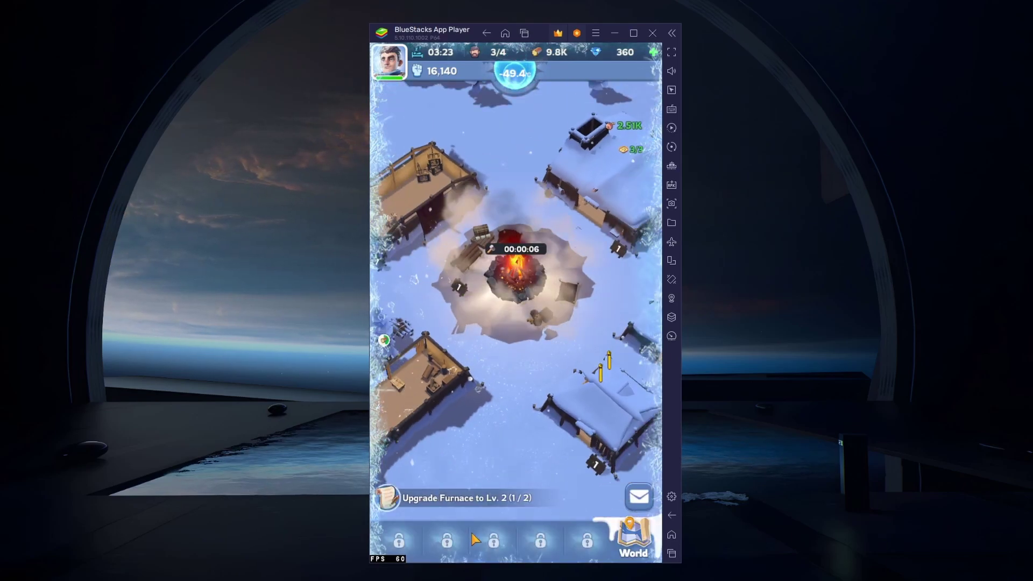